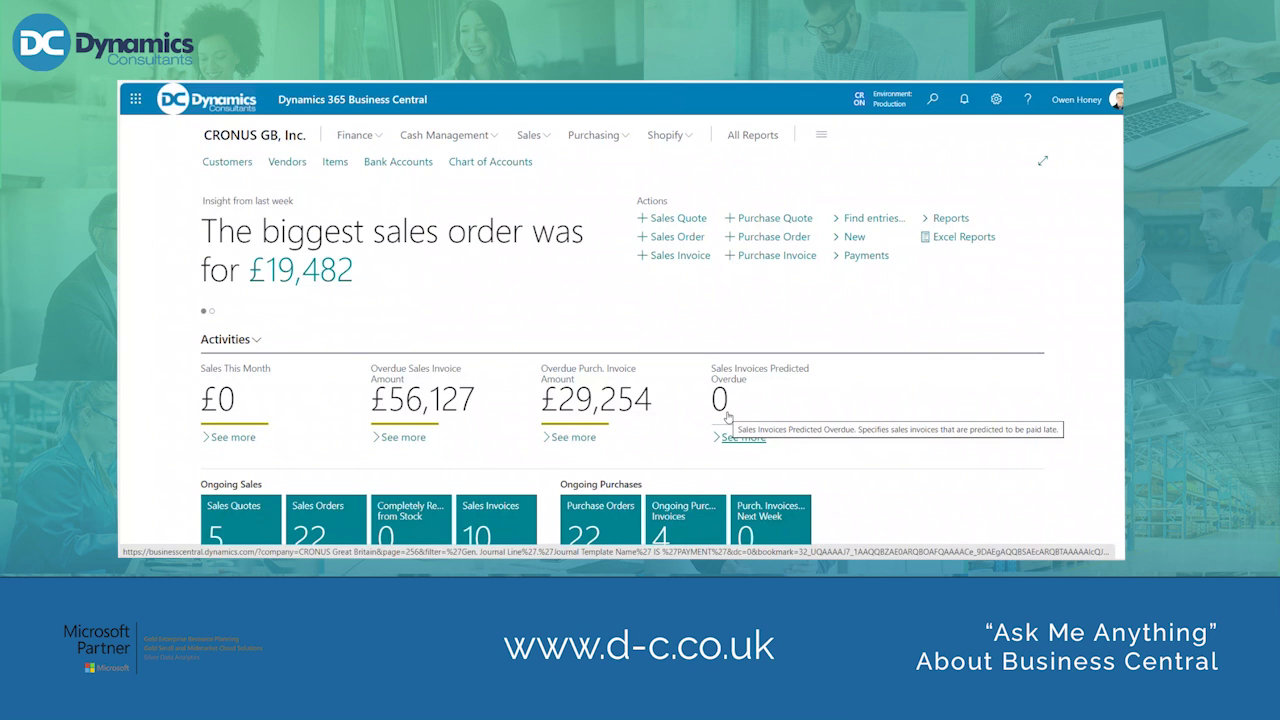
Search for 'payment journals' and open the Payment Journals page for the CHARGES batch.
{"action": "left_click", "coordinate": [931, 100]}
{"action": "type", "text": "payment journals"}
{"action": "left_click", "coordinate": [556, 224]}
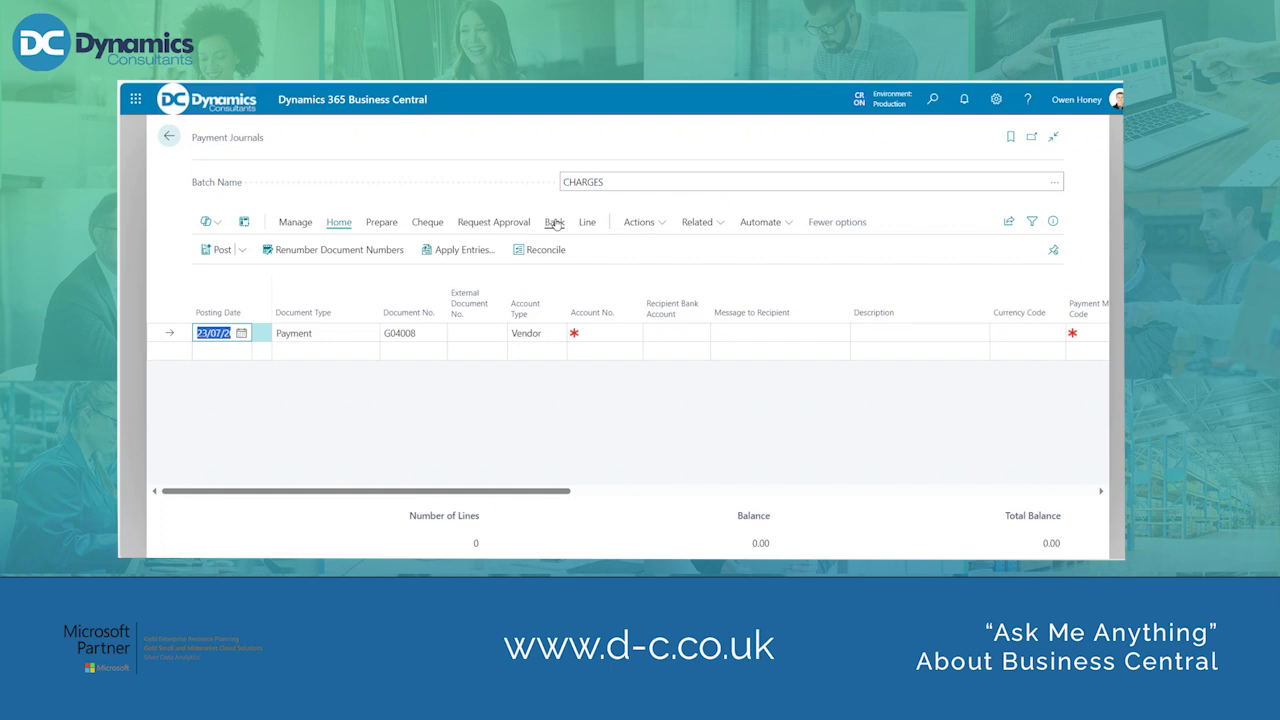
Set the payment line to vendor 40000 with payment method BANK.
{"action": "key", "text": "Return"}
{"action": "key", "text": "Return"}
{"action": "type", "text": "40000"}
{"action": "key", "text": "Return"}
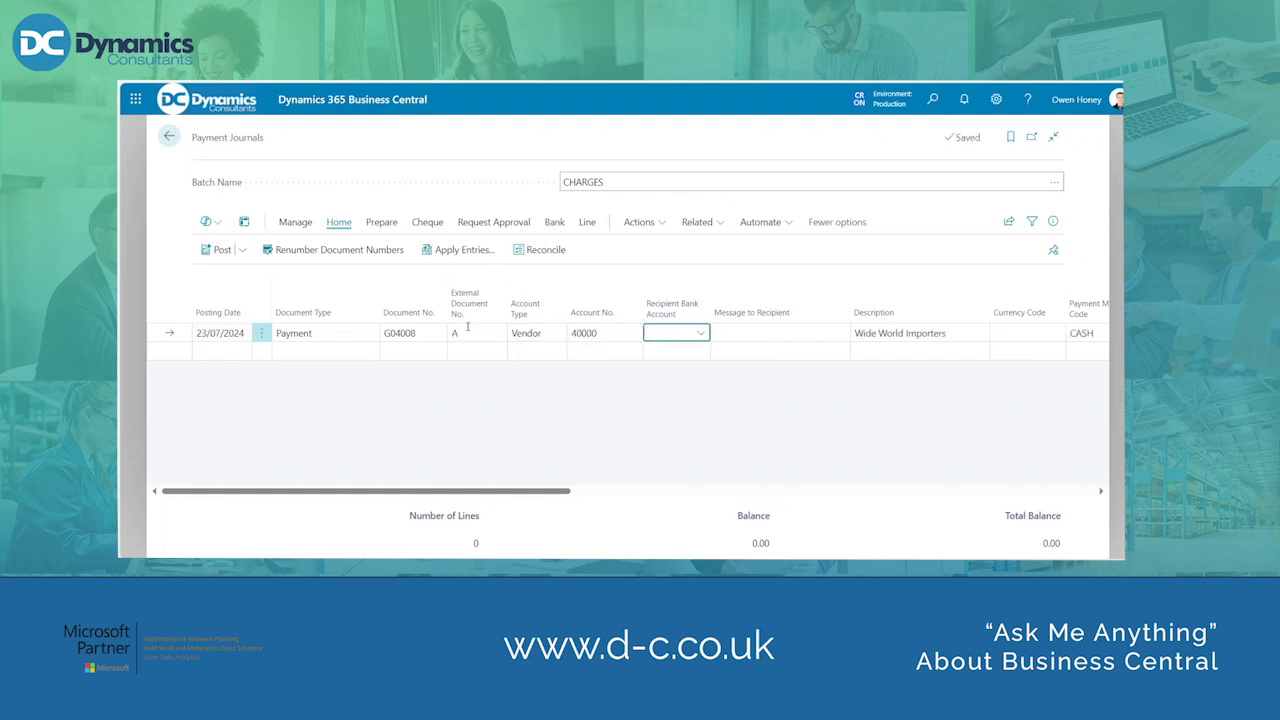
{"action": "key", "text": "Return"}
{"action": "key", "text": "Return"}
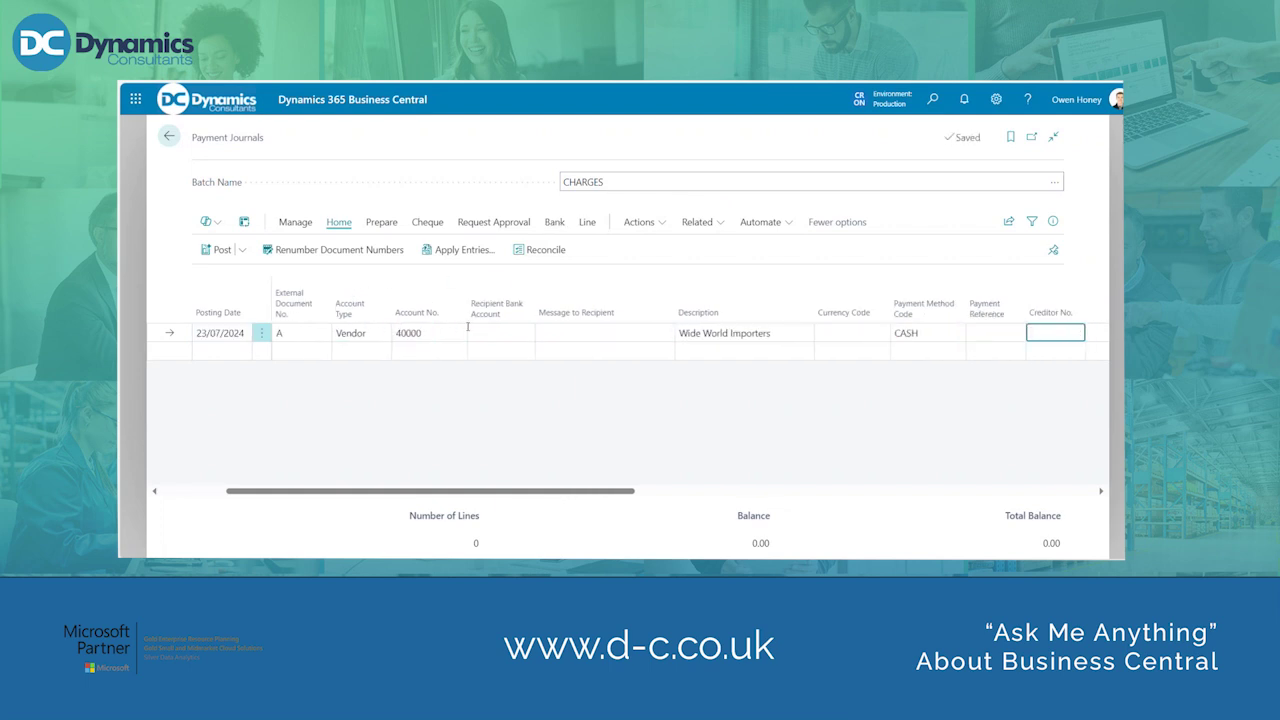
{"action": "key", "text": "shift+Tab"}
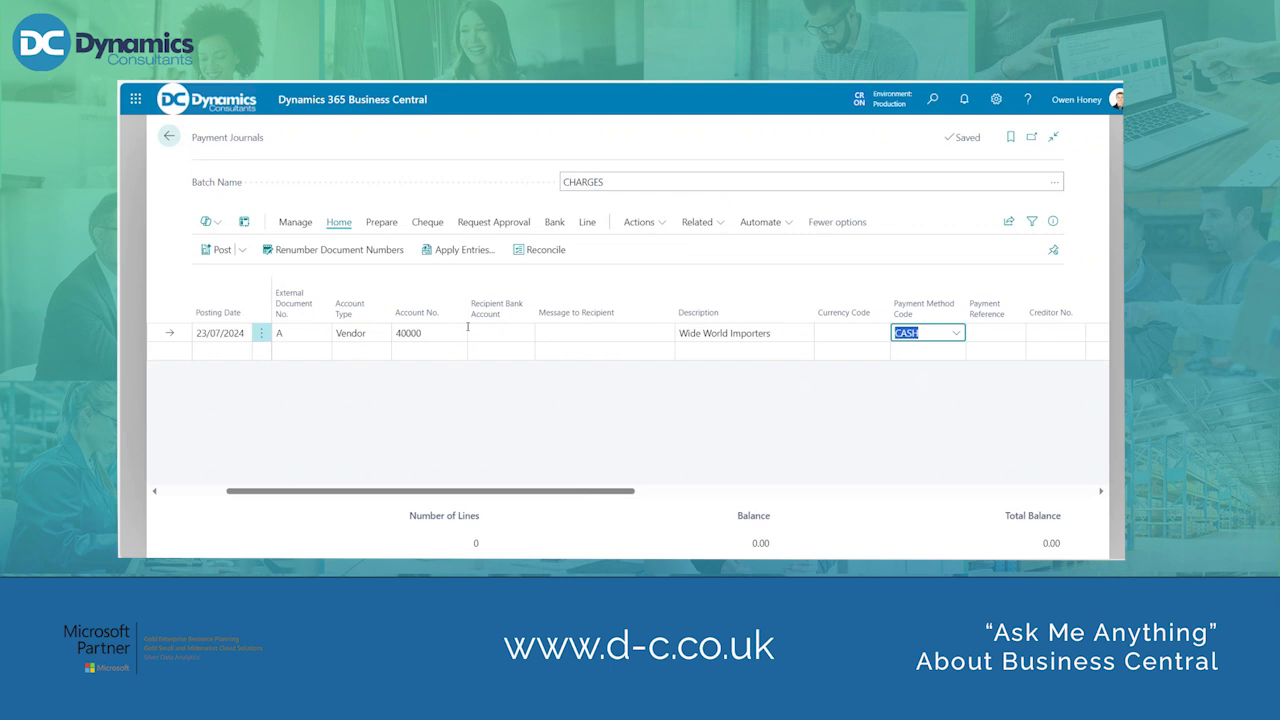
{"action": "type", "text": "BANK"}
{"action": "key", "text": "Return"}
{"action": "key", "text": "Return"}
{"action": "key", "text": "Return"}
{"action": "key", "text": "Return"}
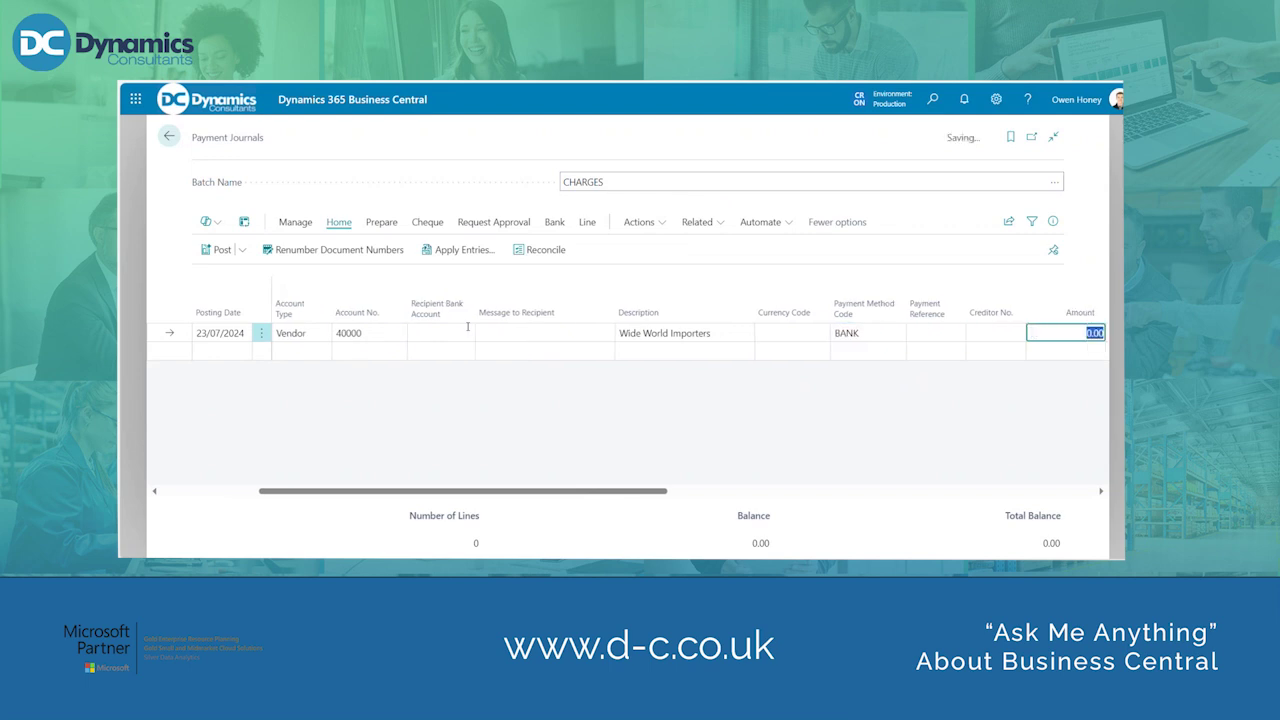
Enter a payment amount of 1,000.00 on the Wide World Importers line.
{"action": "key", "text": "Return"}
{"action": "key", "text": "Return"}
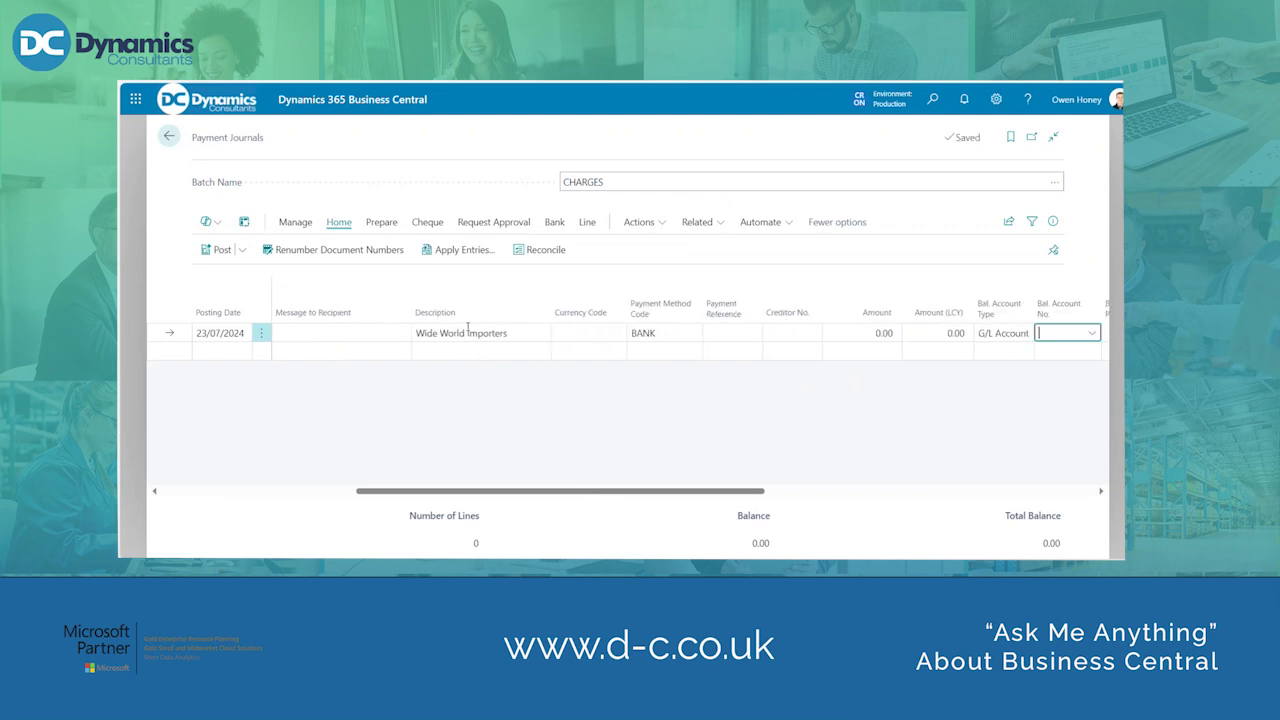
{"action": "left_click", "coordinate": [867, 332]}
{"action": "type", "text": "1000"}
{"action": "key", "text": "Return"}
{"action": "key", "text": "Return"}
{"action": "key", "text": "Return"}
{"action": "key", "text": "Return"}
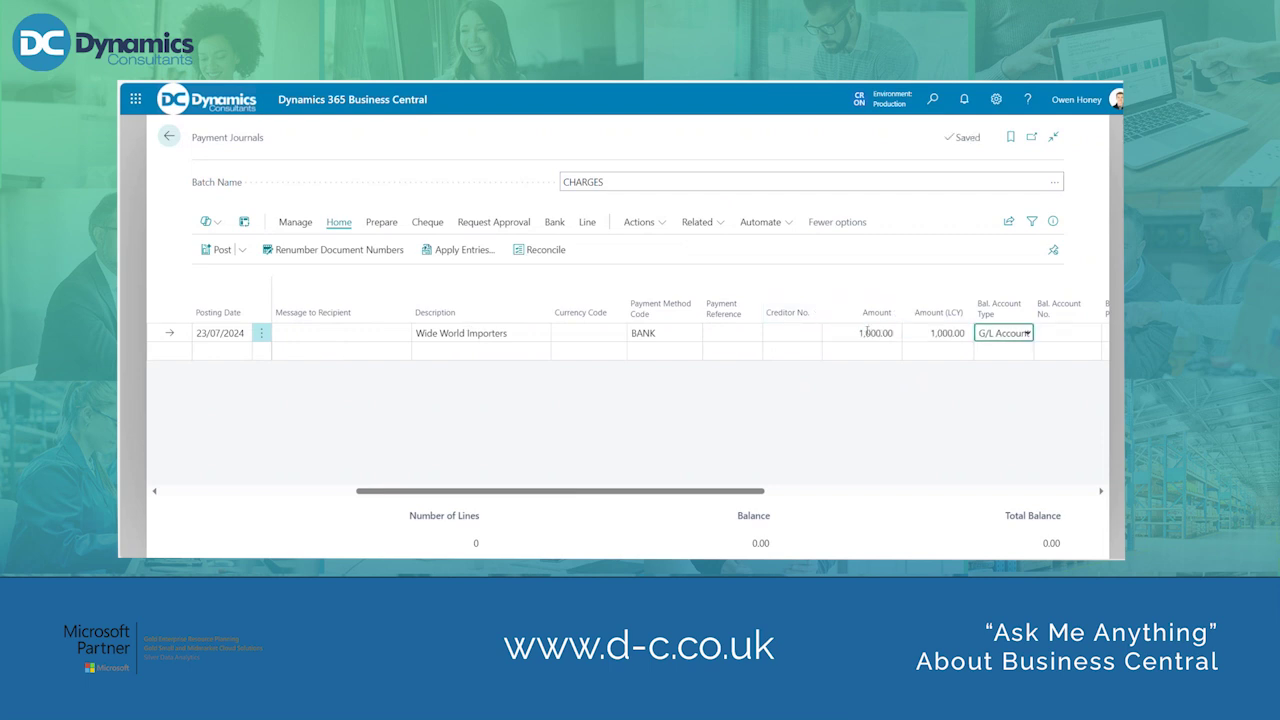
{"action": "left_click", "coordinate": [867, 333]}
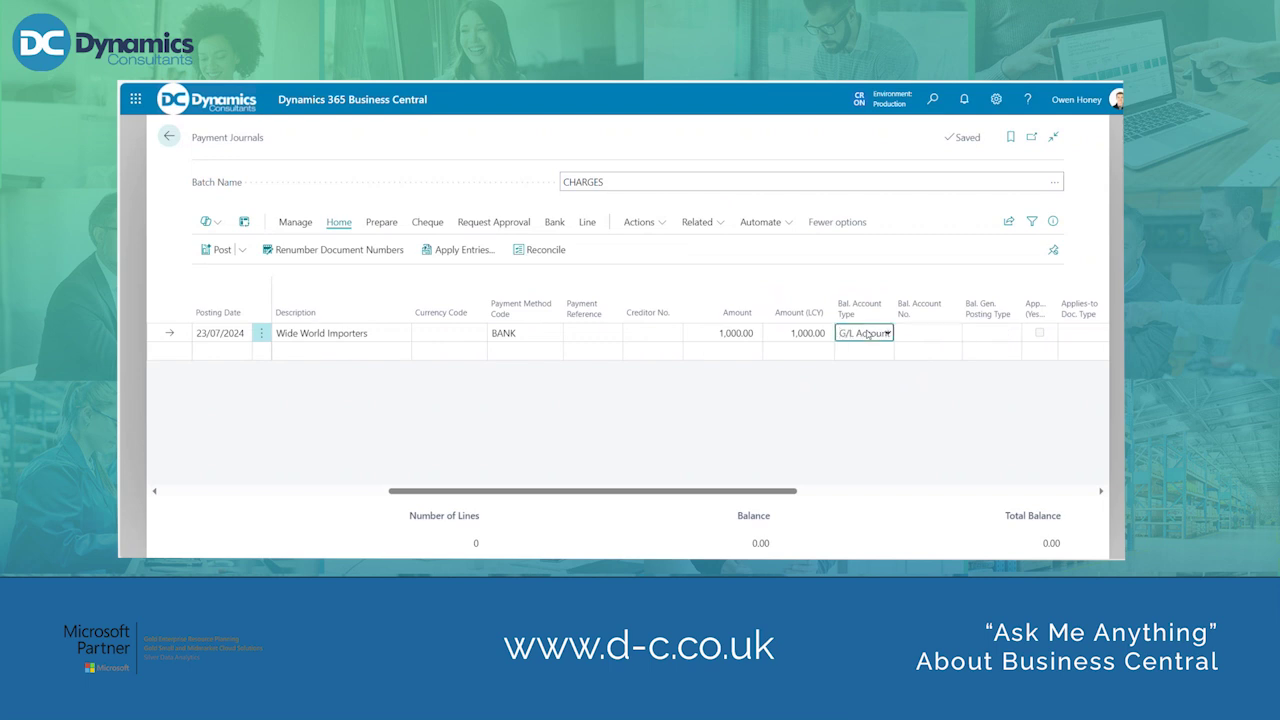
Change the balancing account type to Bank Account and choose the CHECKING account.
{"action": "left_click", "coordinate": [867, 333]}
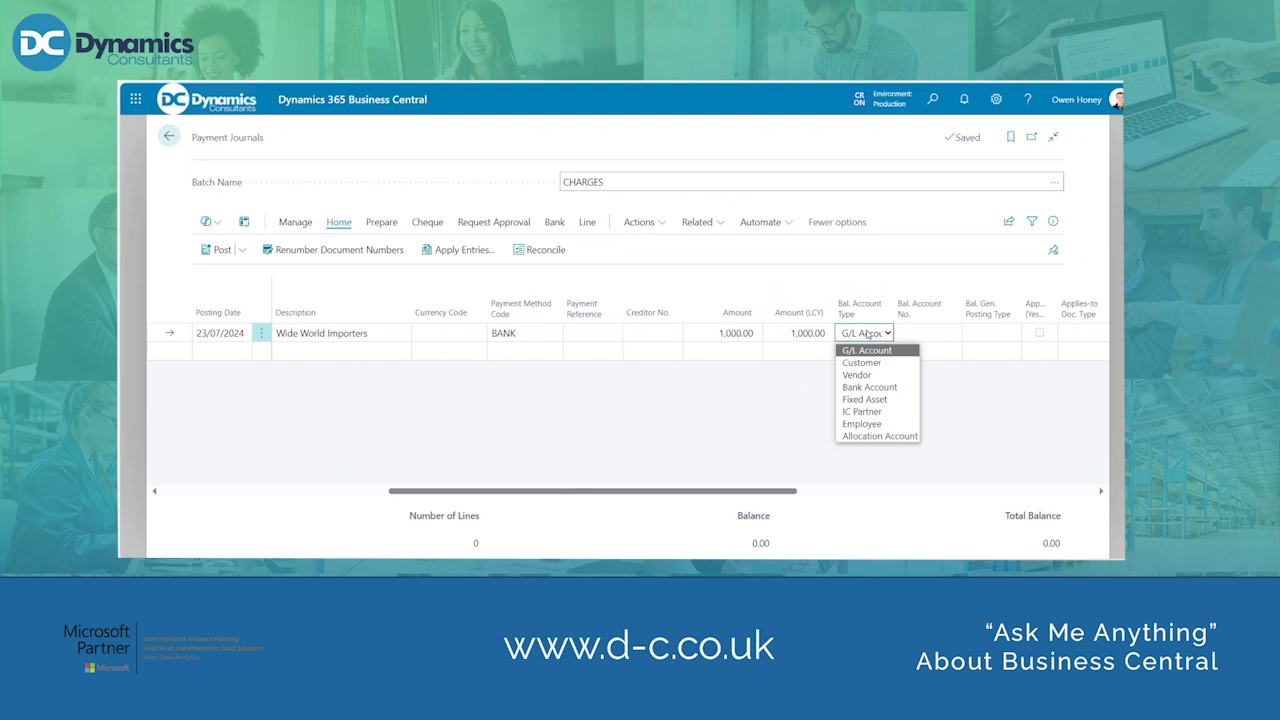
{"action": "left_click", "coordinate": [874, 388]}
{"action": "left_click", "coordinate": [918, 331]}
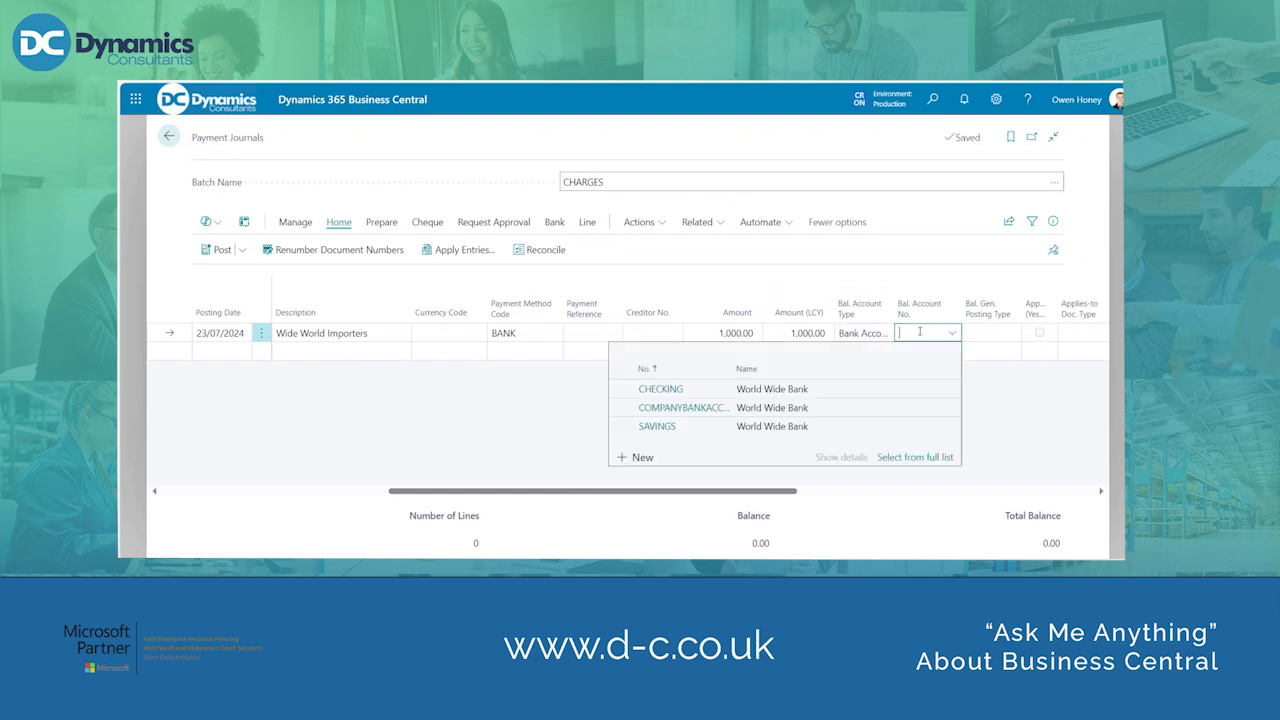
{"action": "left_click", "coordinate": [805, 388]}
{"action": "left_click_drag", "start_coordinate": [690, 492], "coordinate": [458, 428]}
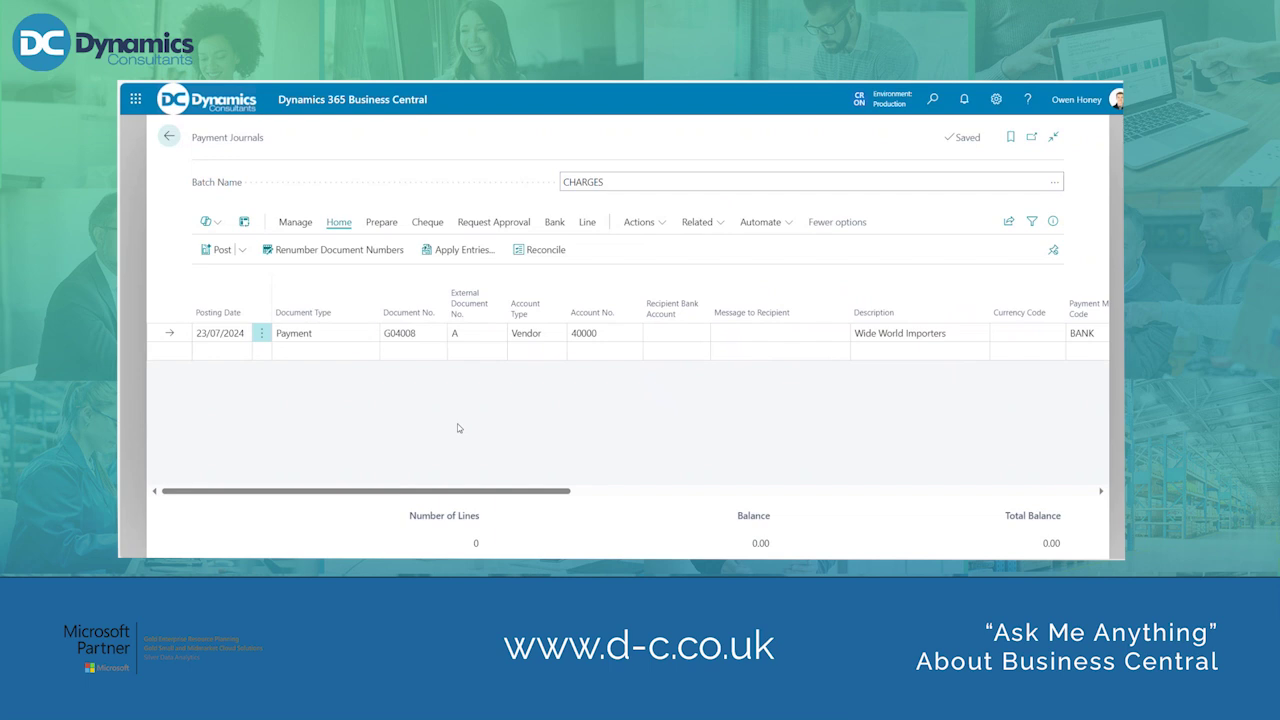
{"action": "left_click", "coordinate": [341, 228]}
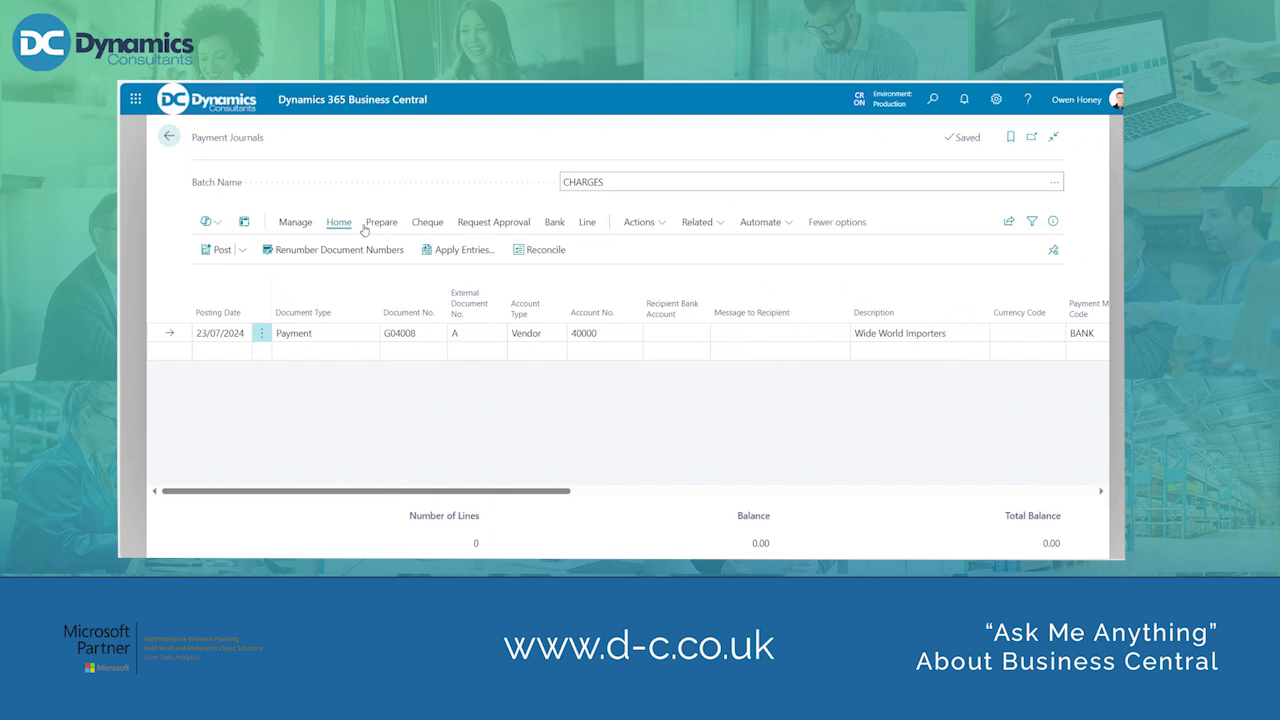
Apply payment G04008 to invoice 108205 using Set Applies-to ID, then confirm with OK.
{"action": "left_click", "coordinate": [456, 252]}
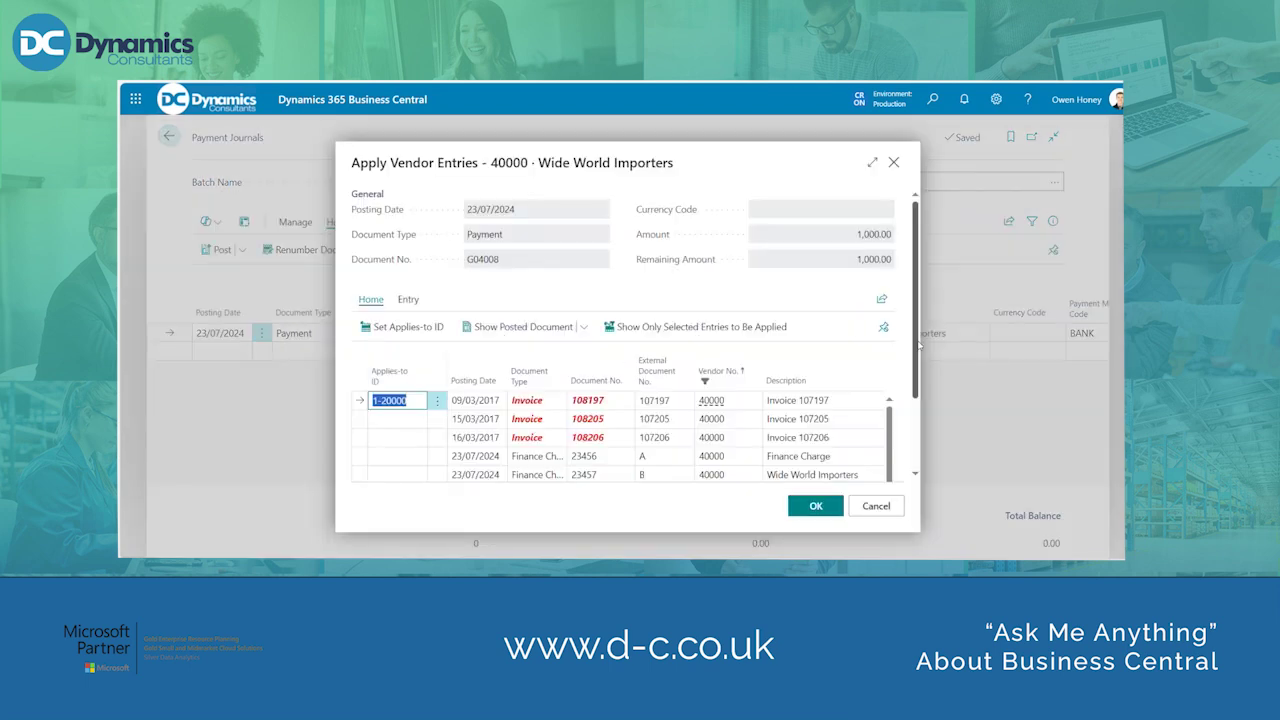
{"action": "scroll", "coordinate": [659, 360], "scroll_direction": "down", "scroll_amount": 2}
{"action": "left_click", "coordinate": [659, 358]}
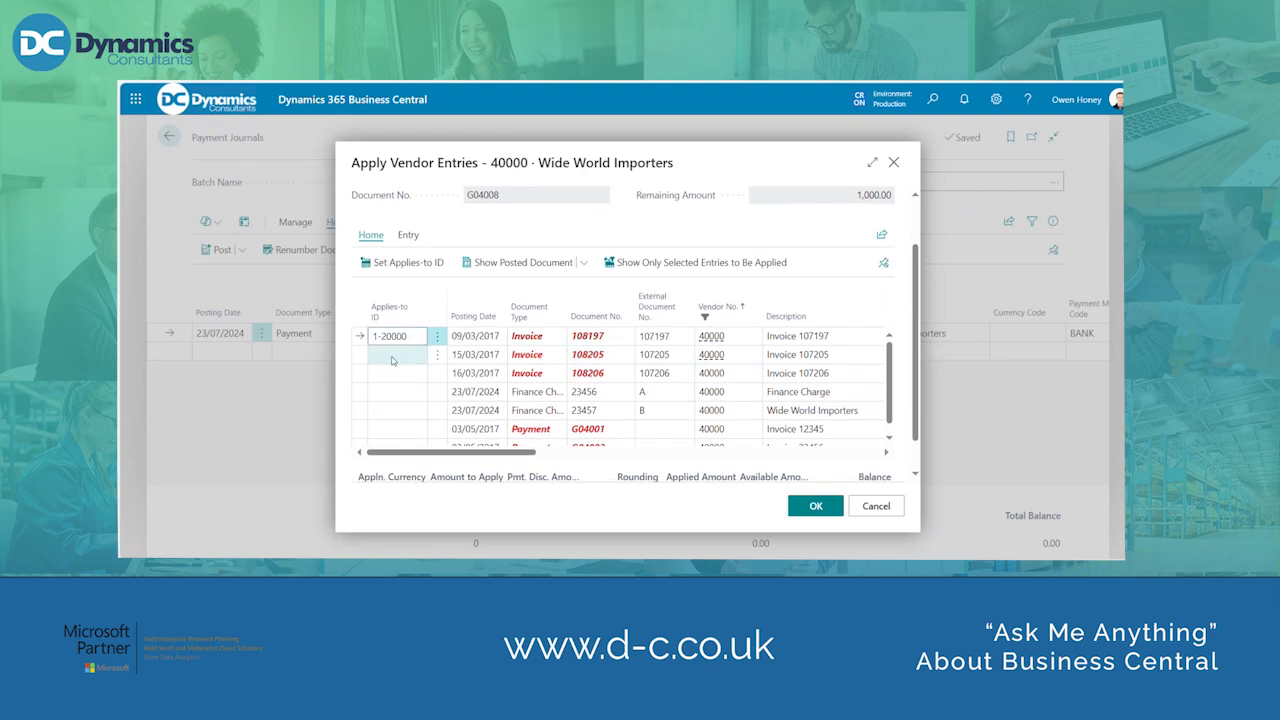
{"action": "left_click", "coordinate": [401, 264]}
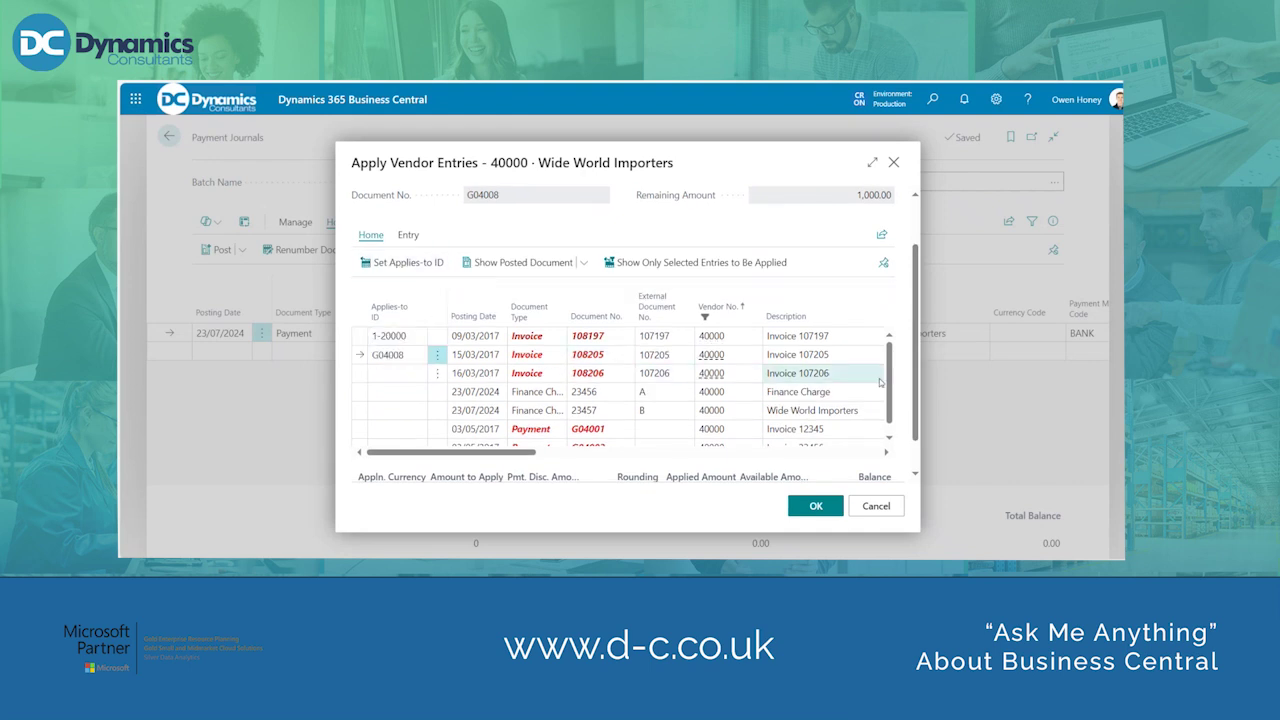
{"action": "scroll", "coordinate": [912, 383], "scroll_direction": "down", "scroll_amount": 1}
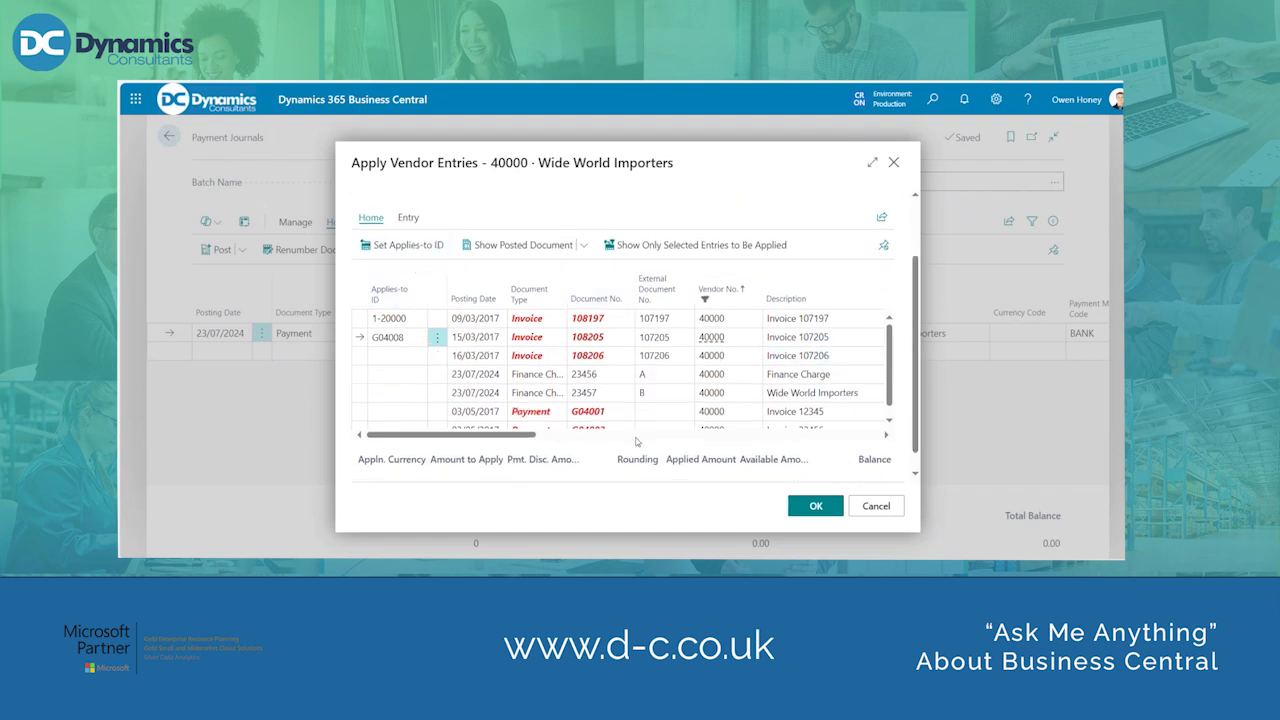
{"action": "scroll", "coordinate": [913, 425], "scroll_direction": "down", "scroll_amount": 1}
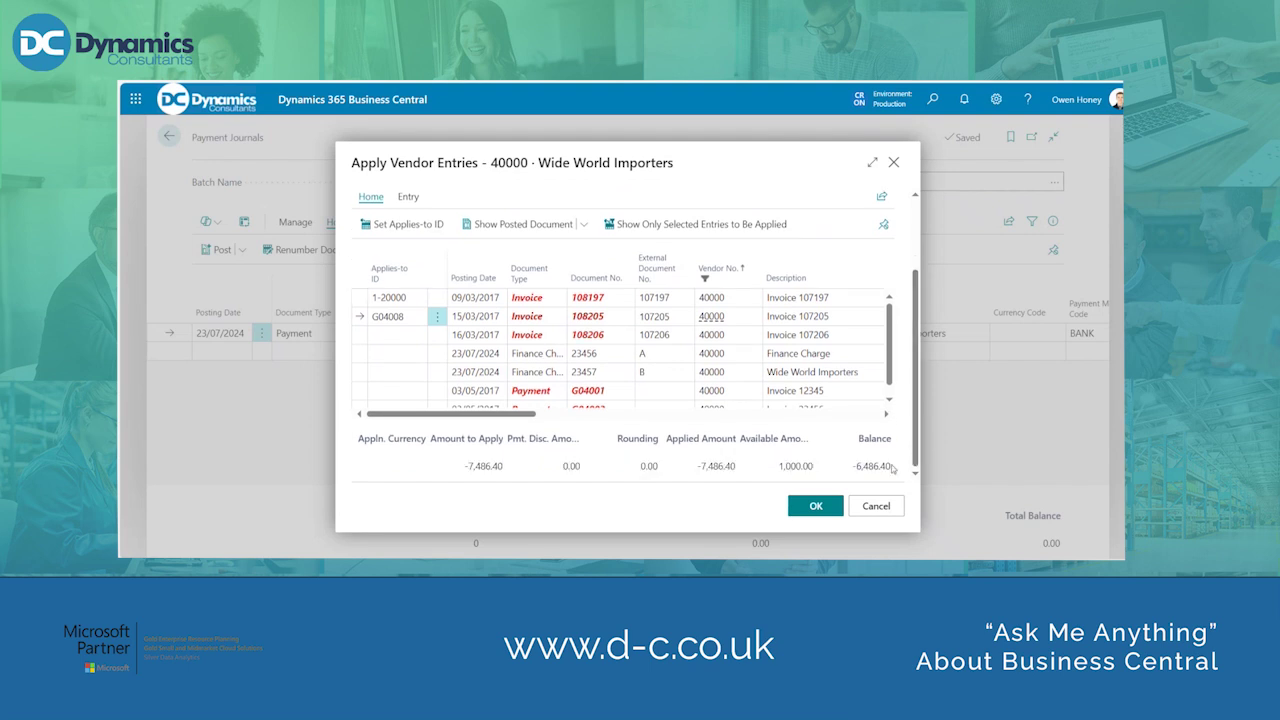
{"action": "left_click", "coordinate": [816, 507]}
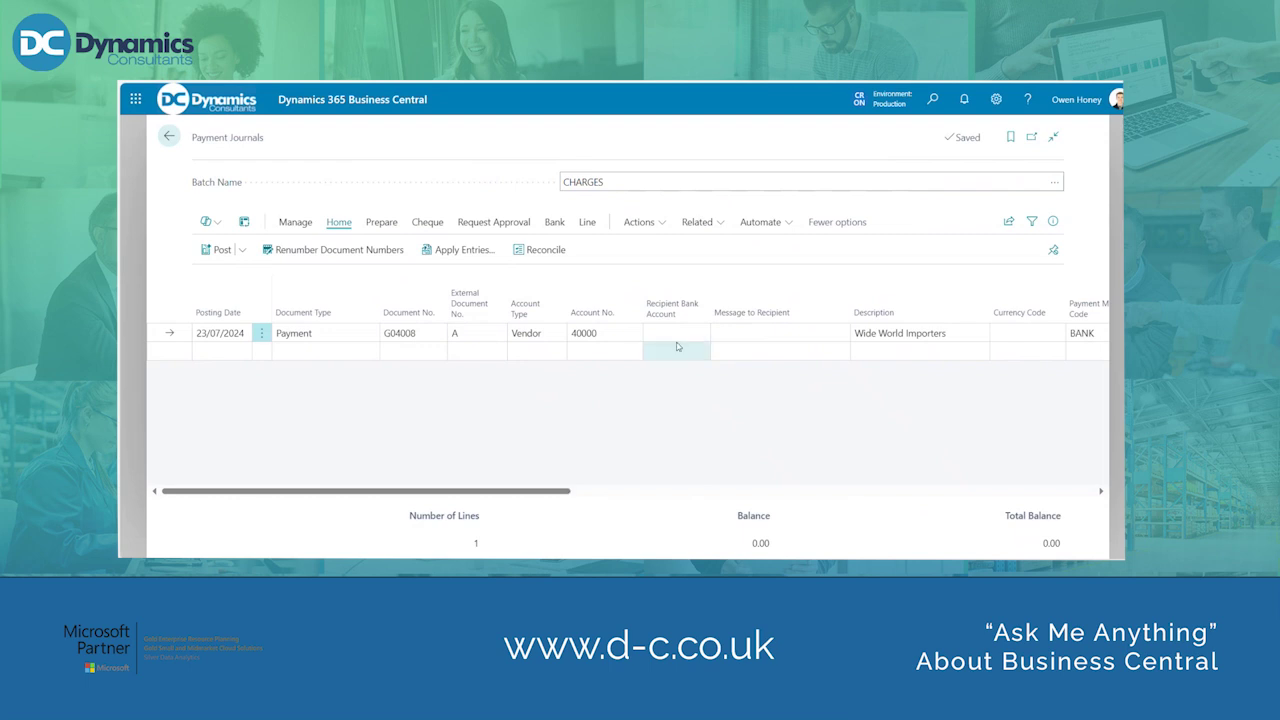
Show the line details FactBox and scroll down to the empty Incoming Document Files section.
{"action": "left_click", "coordinate": [1053, 222]}
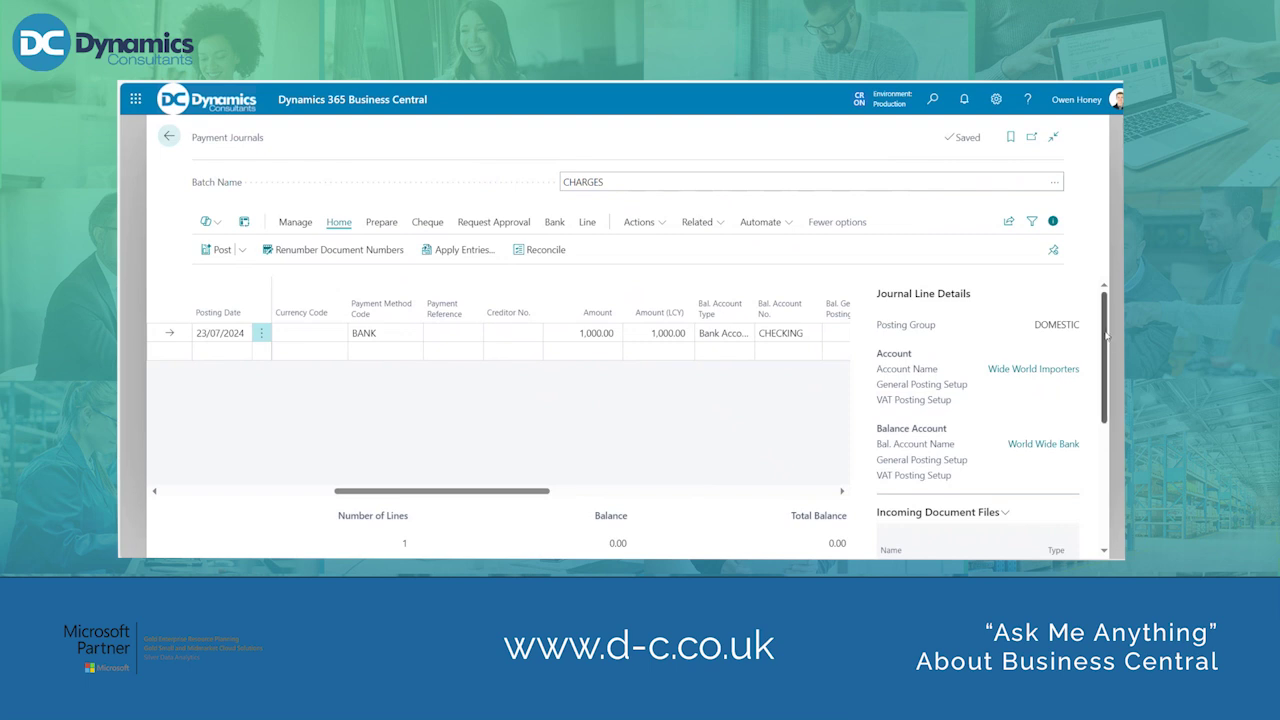
{"action": "left_click_drag", "start_coordinate": [1104, 336], "coordinate": [1104, 409]}
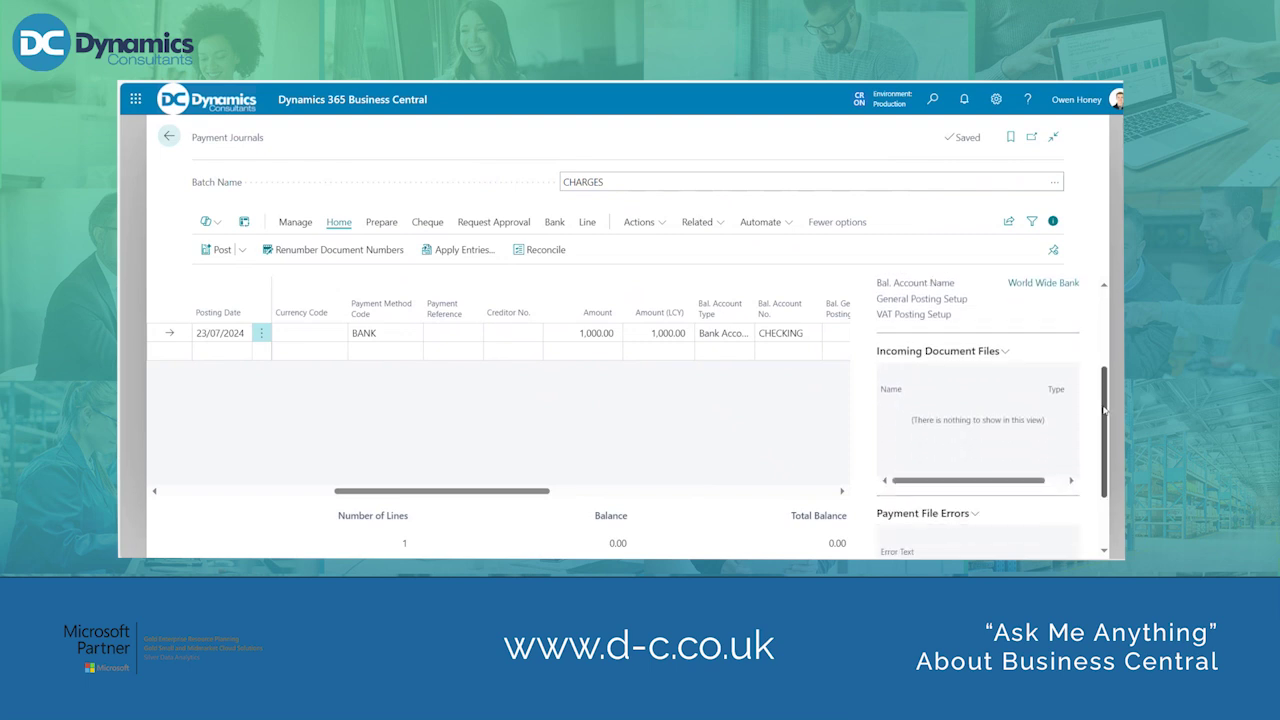
Attach the PDF 'Purchase - Order (9)' as an incoming document file.
{"action": "left_click", "coordinate": [1006, 354]}
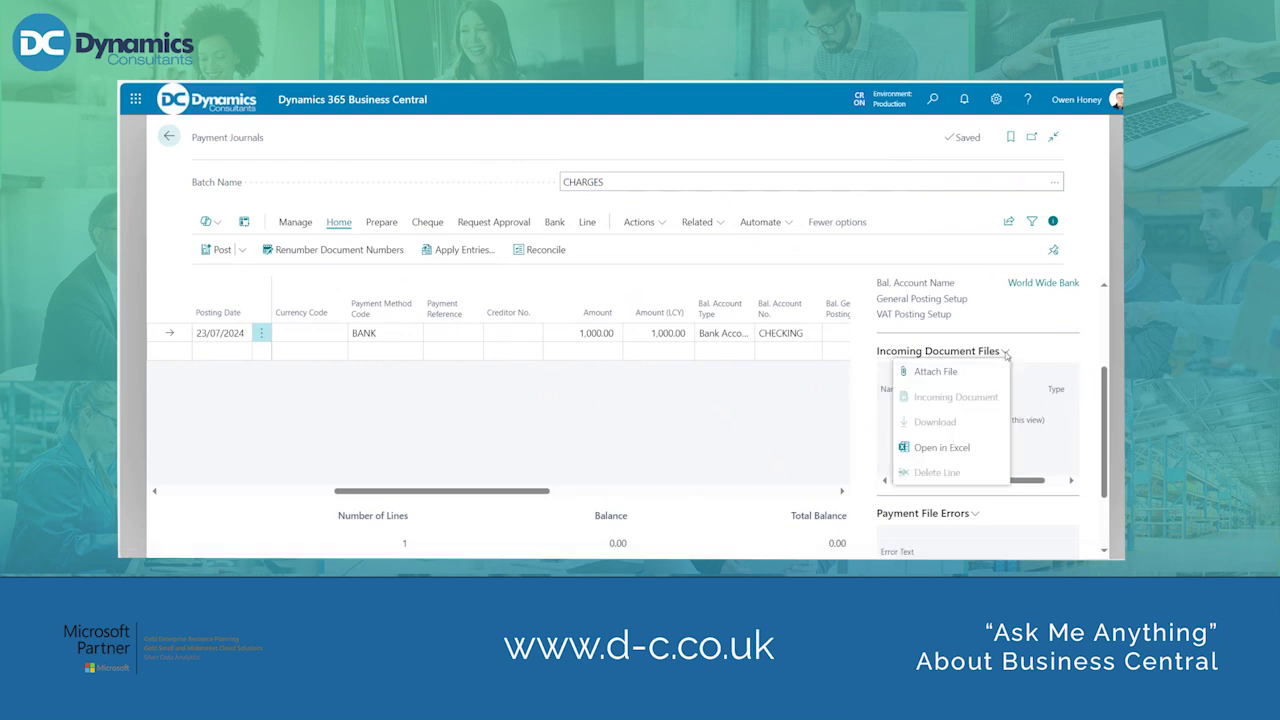
{"action": "left_click", "coordinate": [941, 373]}
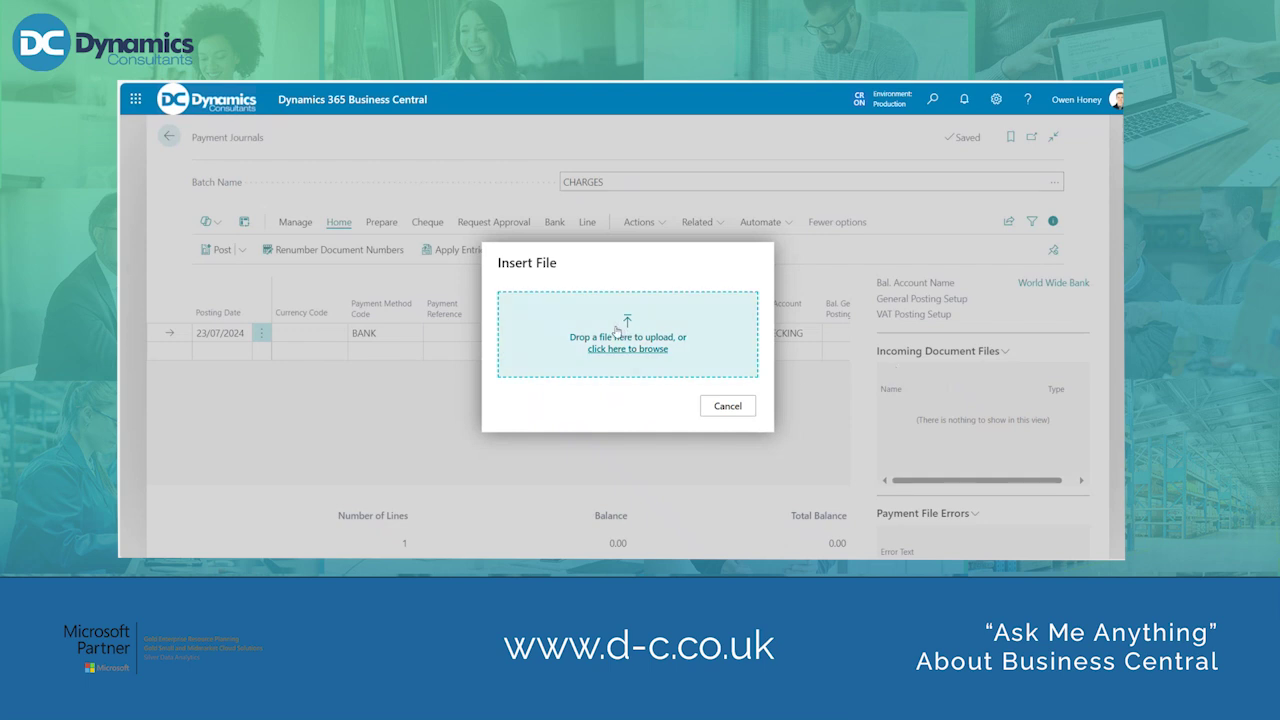
{"action": "left_click", "coordinate": [617, 330]}
{"action": "double_click", "coordinate": [290, 138]}
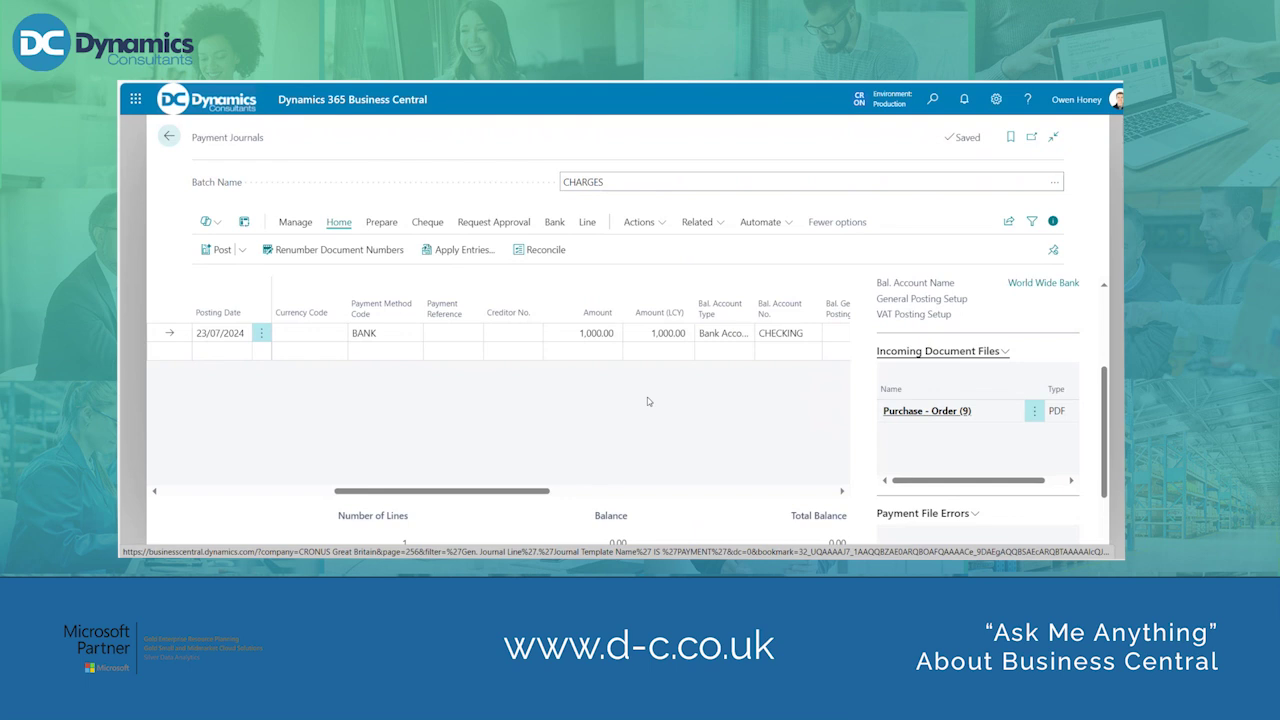
Preview the ledger entries that posting the journal would create.
{"action": "left_click", "coordinate": [242, 250]}
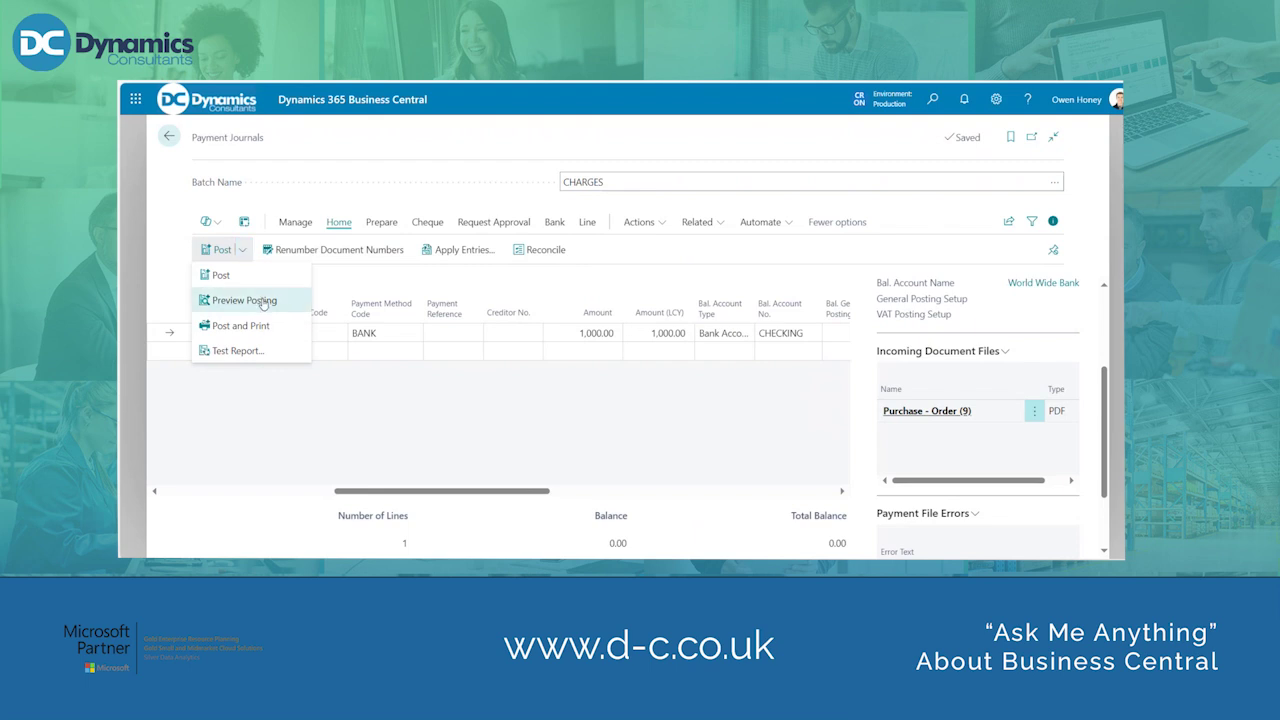
{"action": "left_click", "coordinate": [263, 301]}
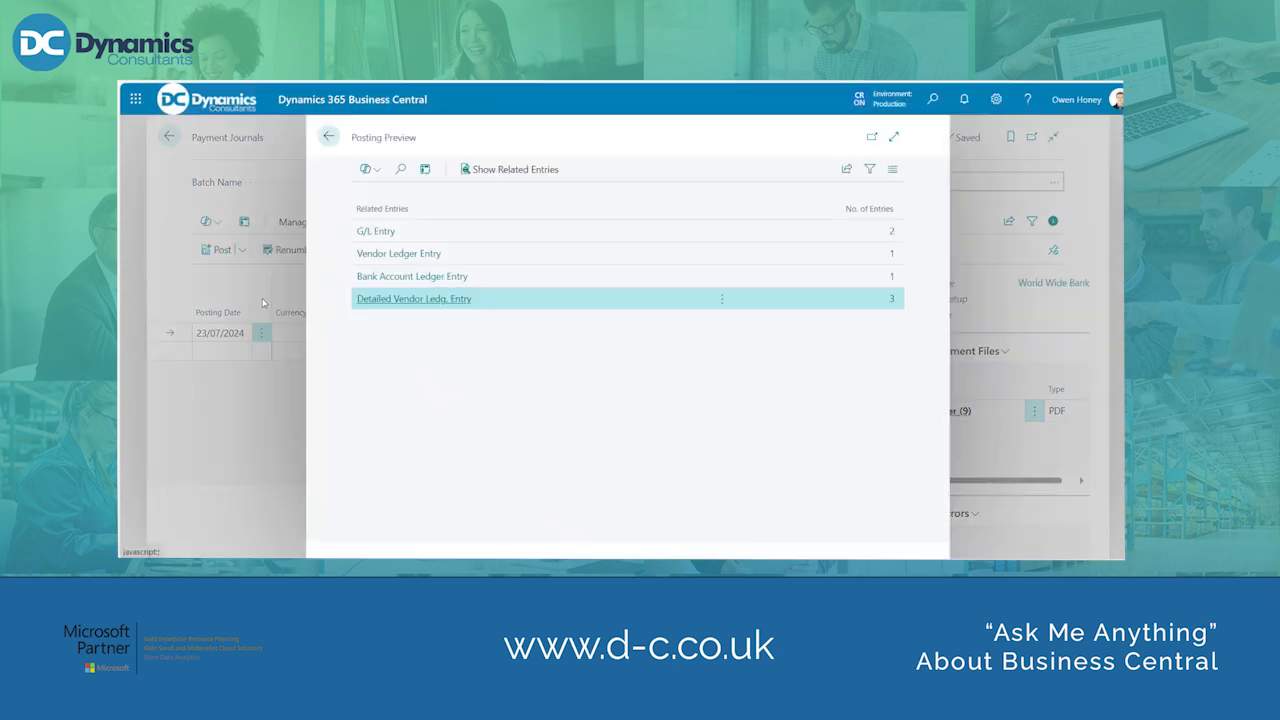
{"action": "left_click", "coordinate": [328, 136]}
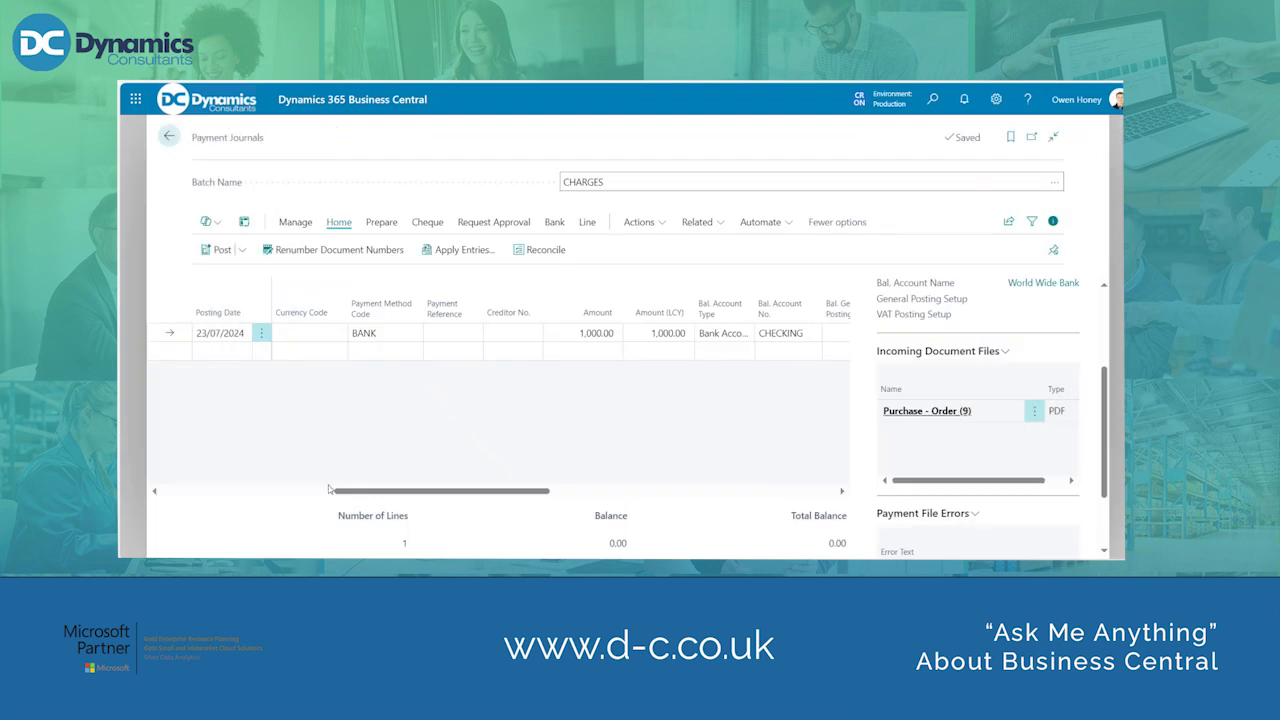
Post payment line G04008 and confirm the posting.
{"action": "left_click_drag", "start_coordinate": [440, 491], "coordinate": [268, 491]}
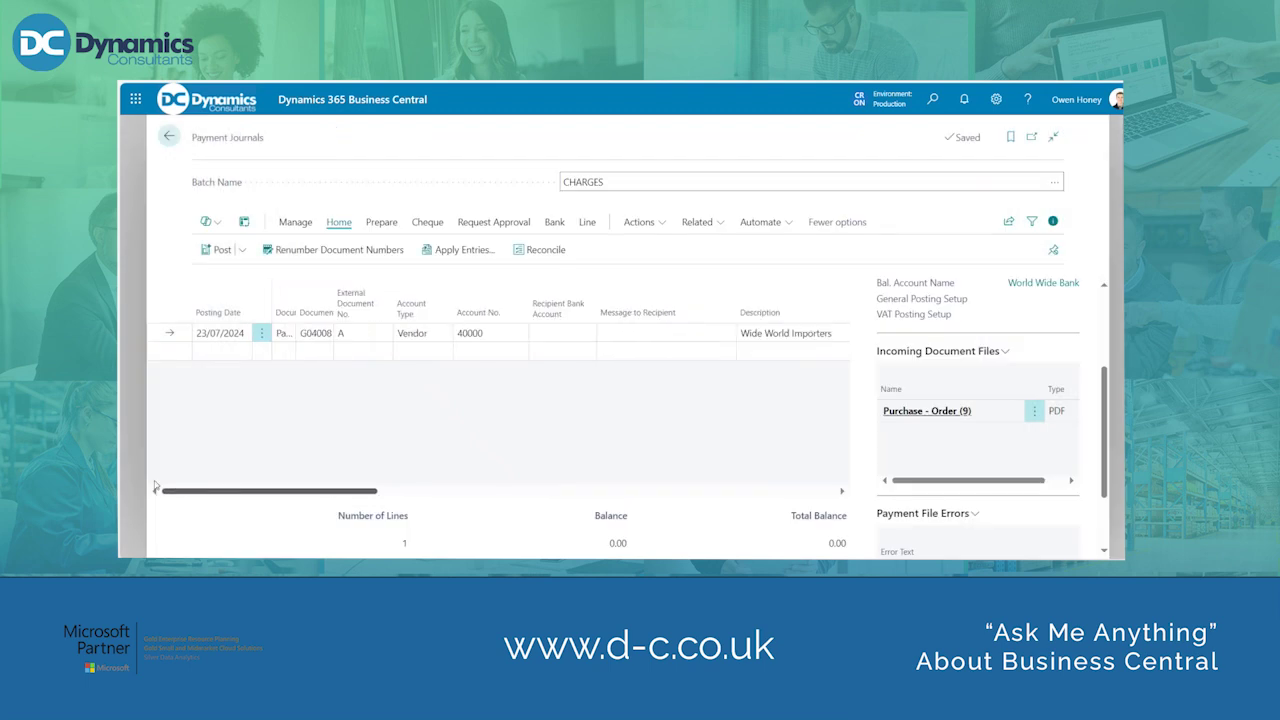
{"action": "left_click", "coordinate": [242, 250]}
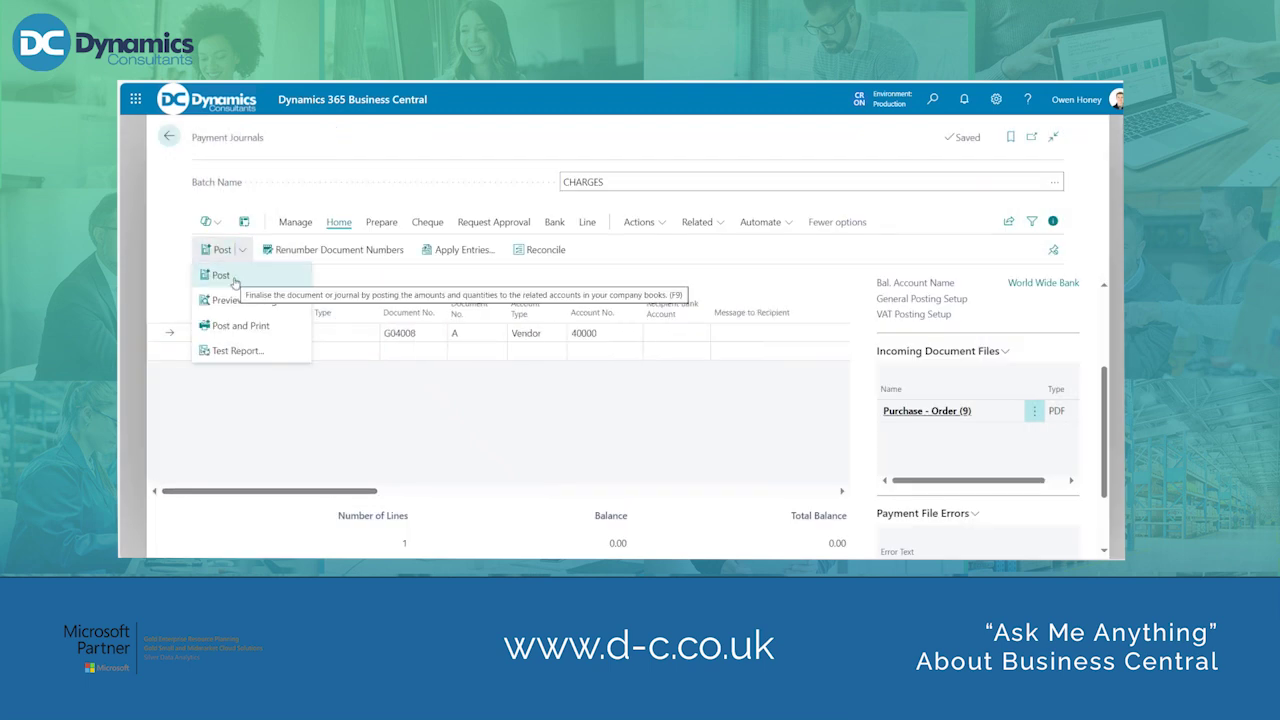
{"action": "left_click", "coordinate": [234, 283]}
{"action": "key", "text": "Return"}
{"action": "key", "text": "Return"}
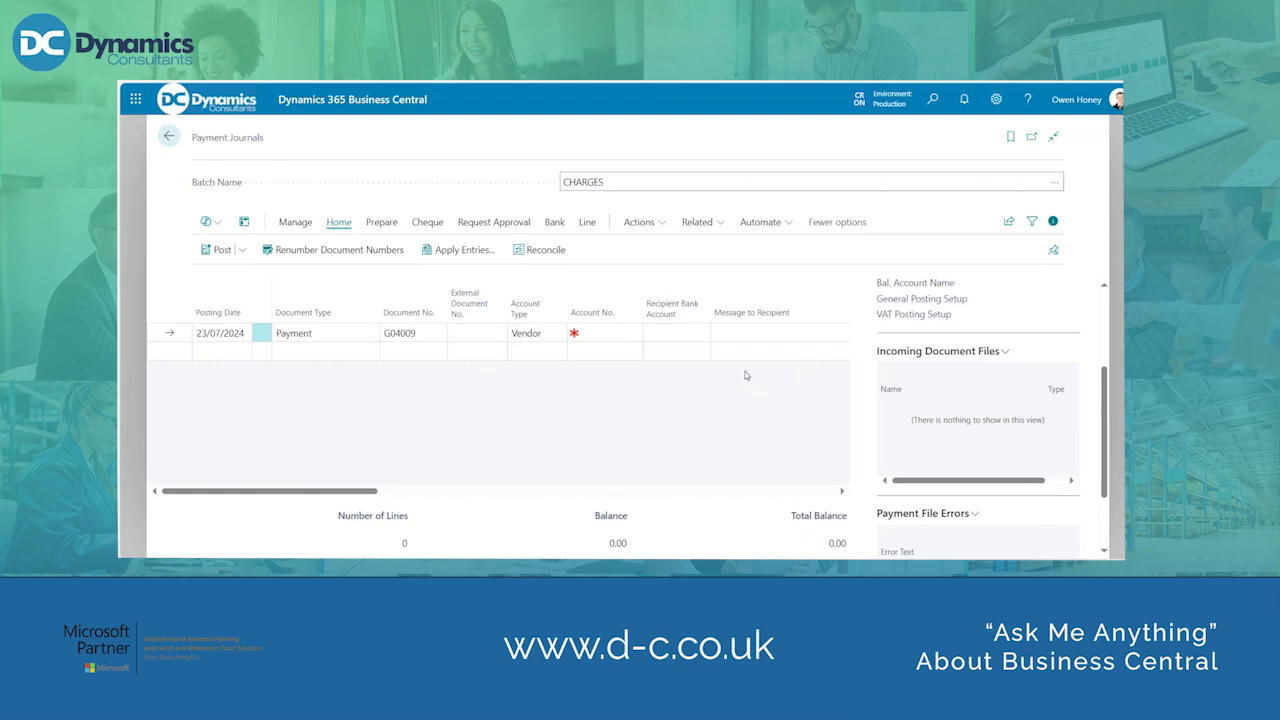
Open the General Ledger Entries list through the Tell me search.
{"action": "left_click", "coordinate": [932, 99]}
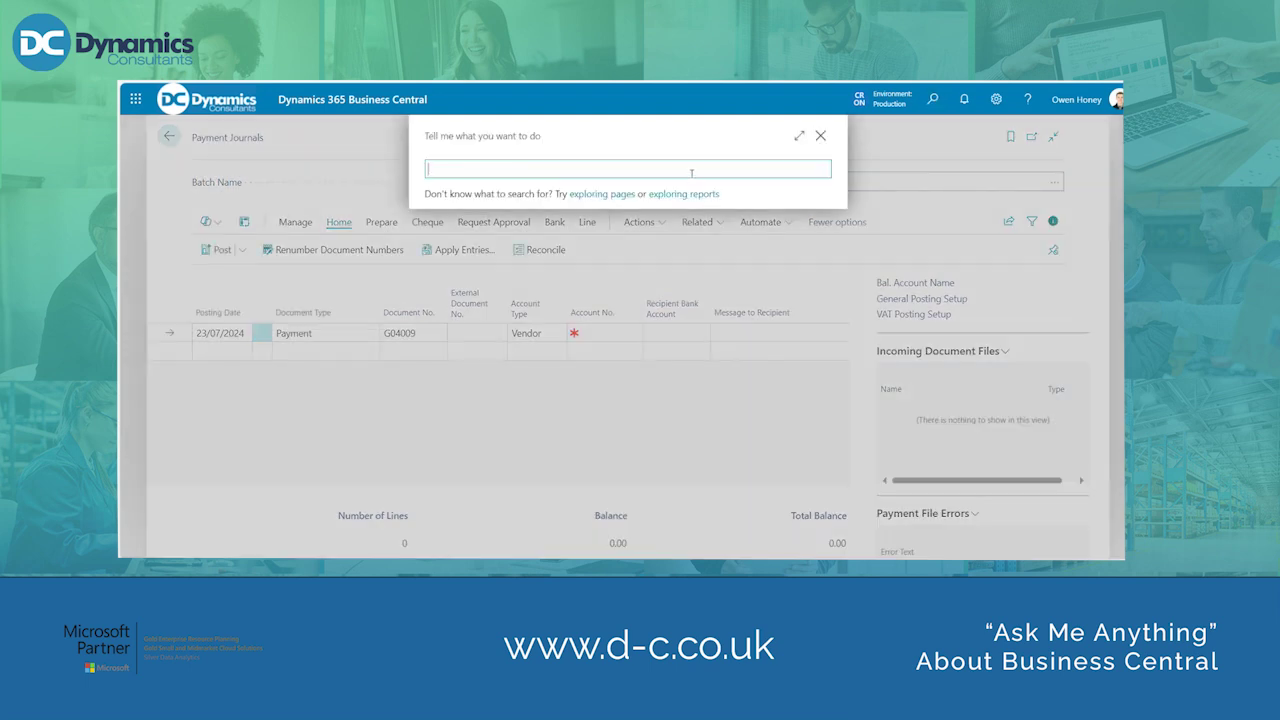
{"action": "type", "text": "G"}
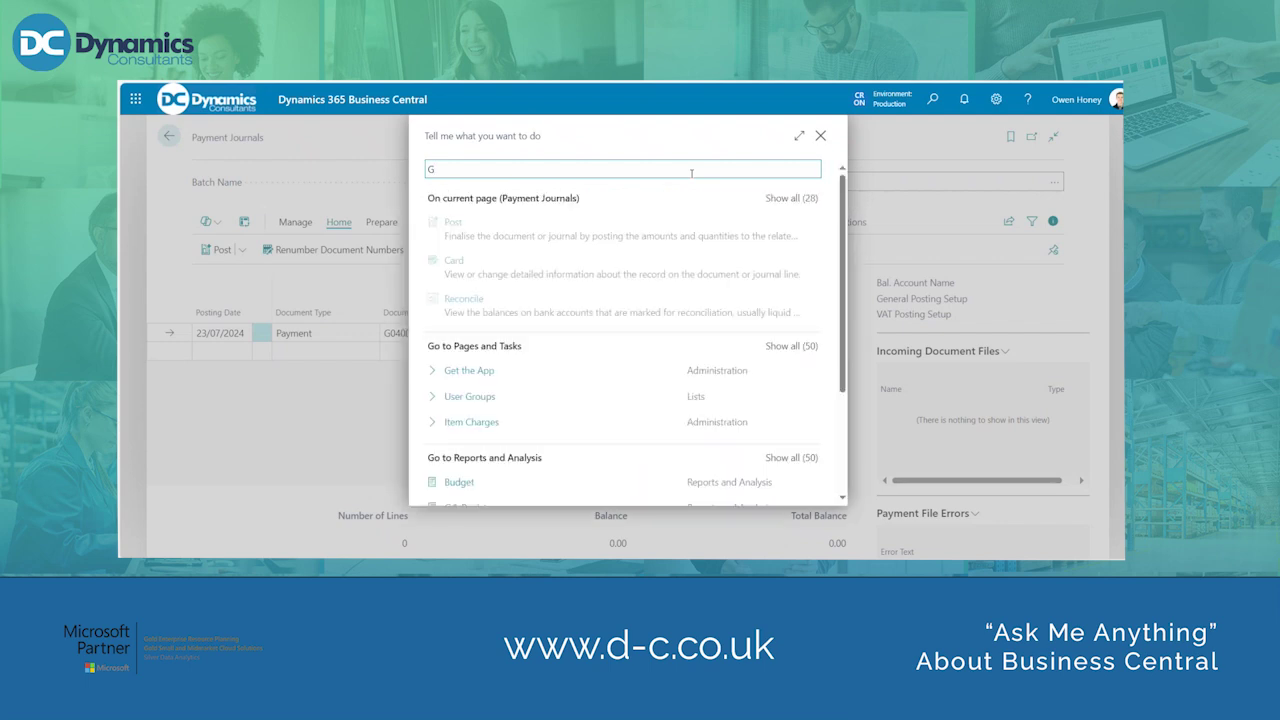
{"action": "type", "text": "eneral ledger entri"}
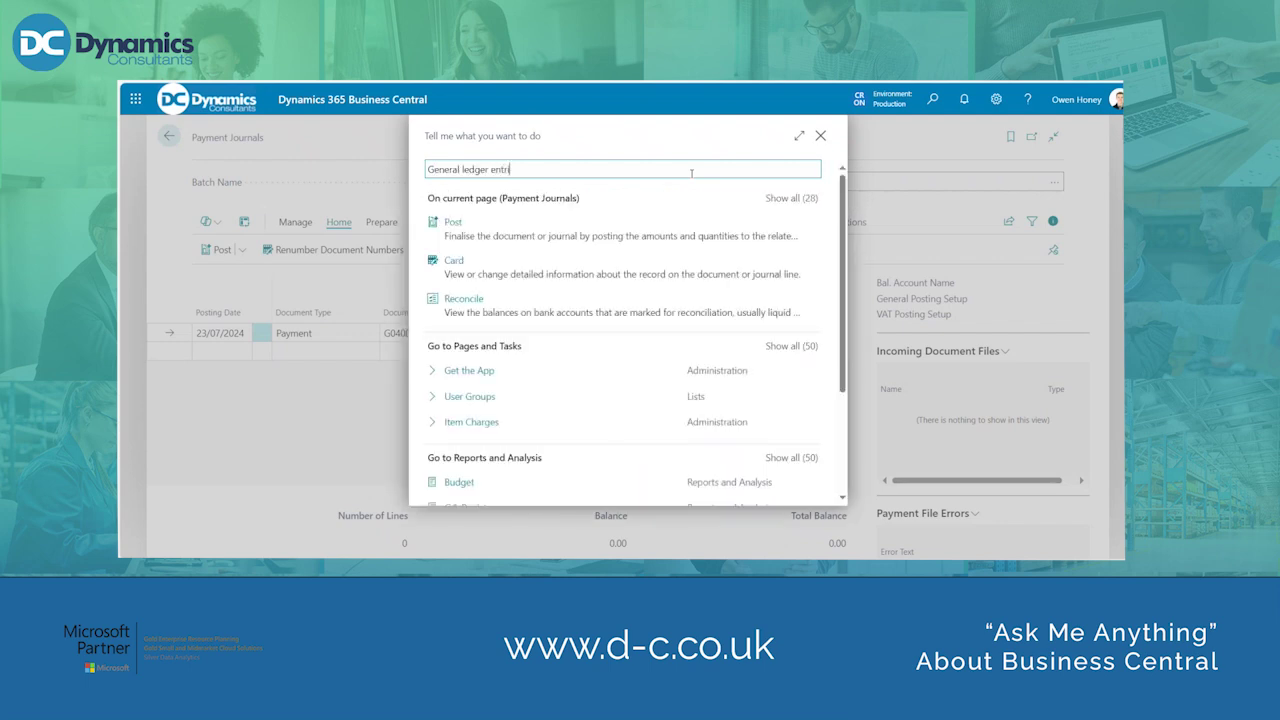
{"action": "type", "text": "es"}
{"action": "left_click", "coordinate": [560, 217]}
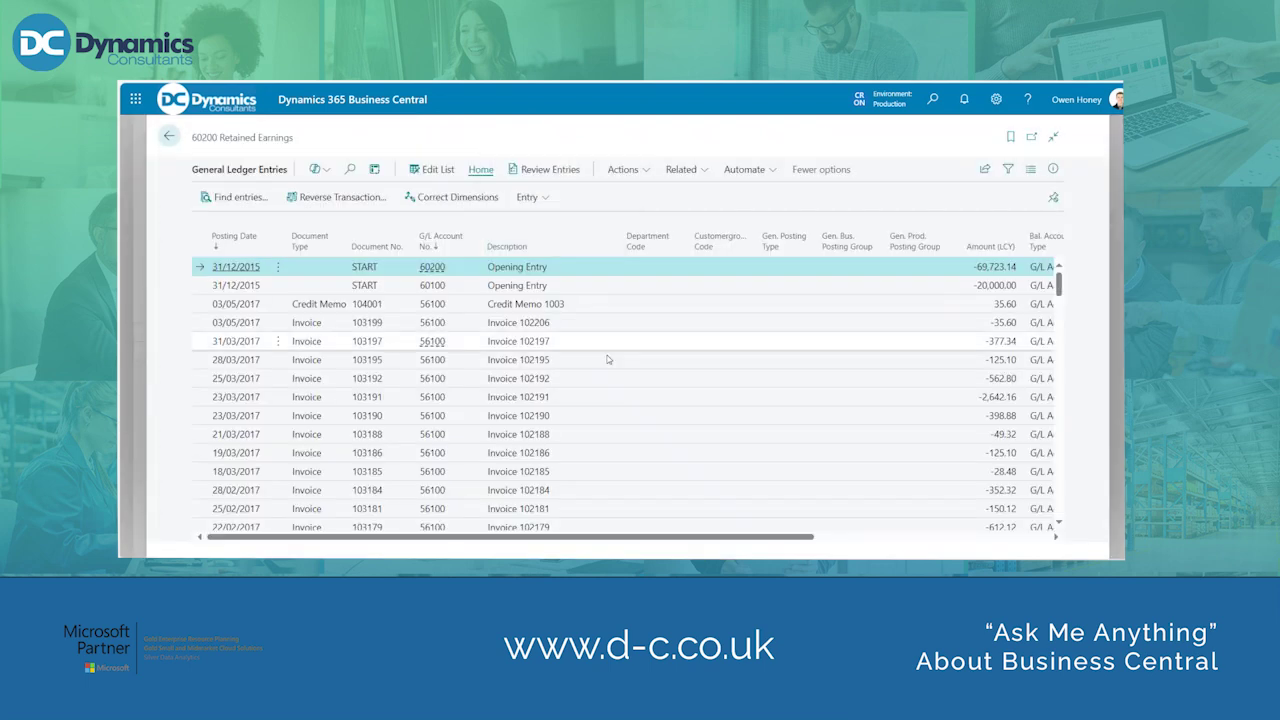
Sort the G/L entries by Posting Date newest first and show the FactBox with attached files.
{"action": "left_click", "coordinate": [240, 250]}
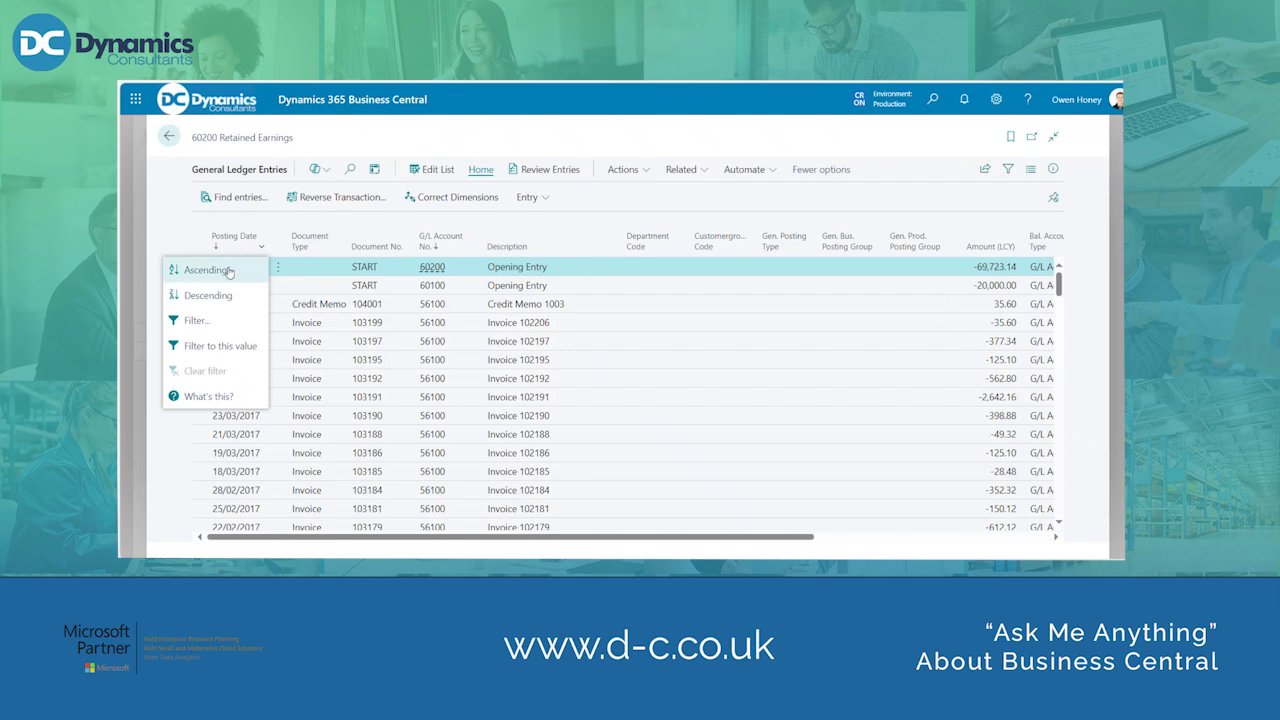
{"action": "left_click", "coordinate": [229, 270]}
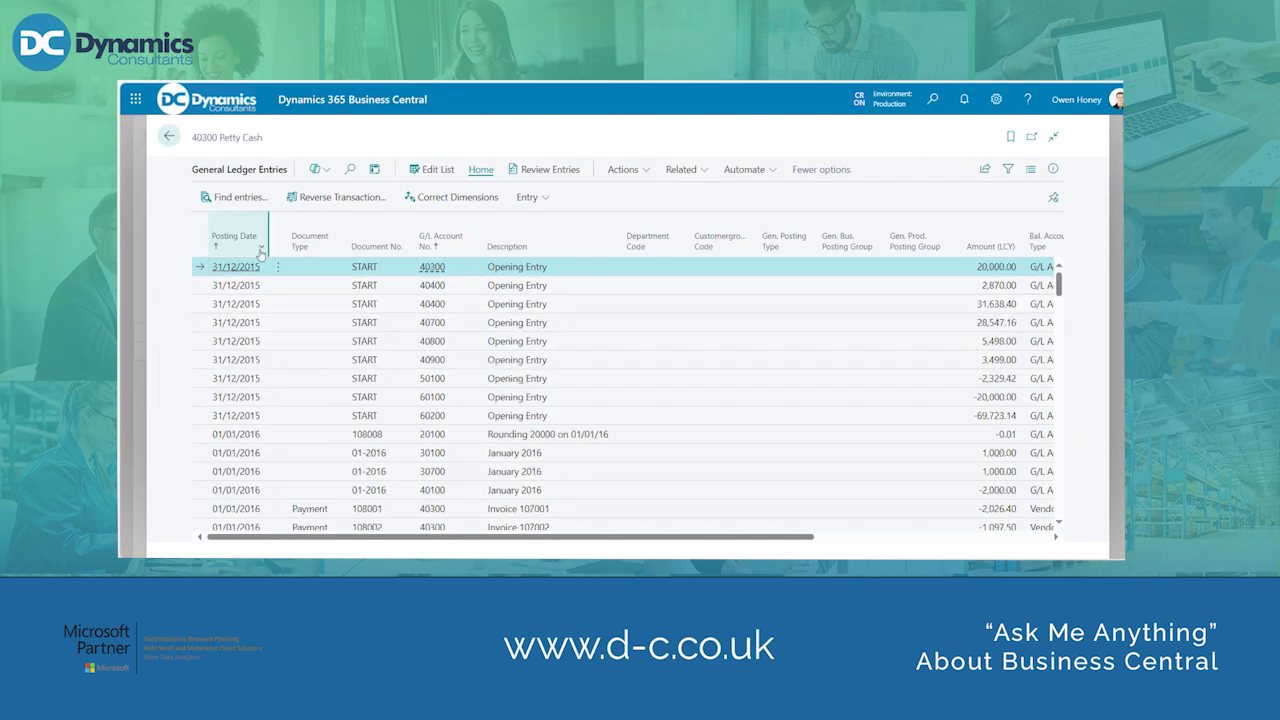
{"action": "left_click", "coordinate": [236, 240]}
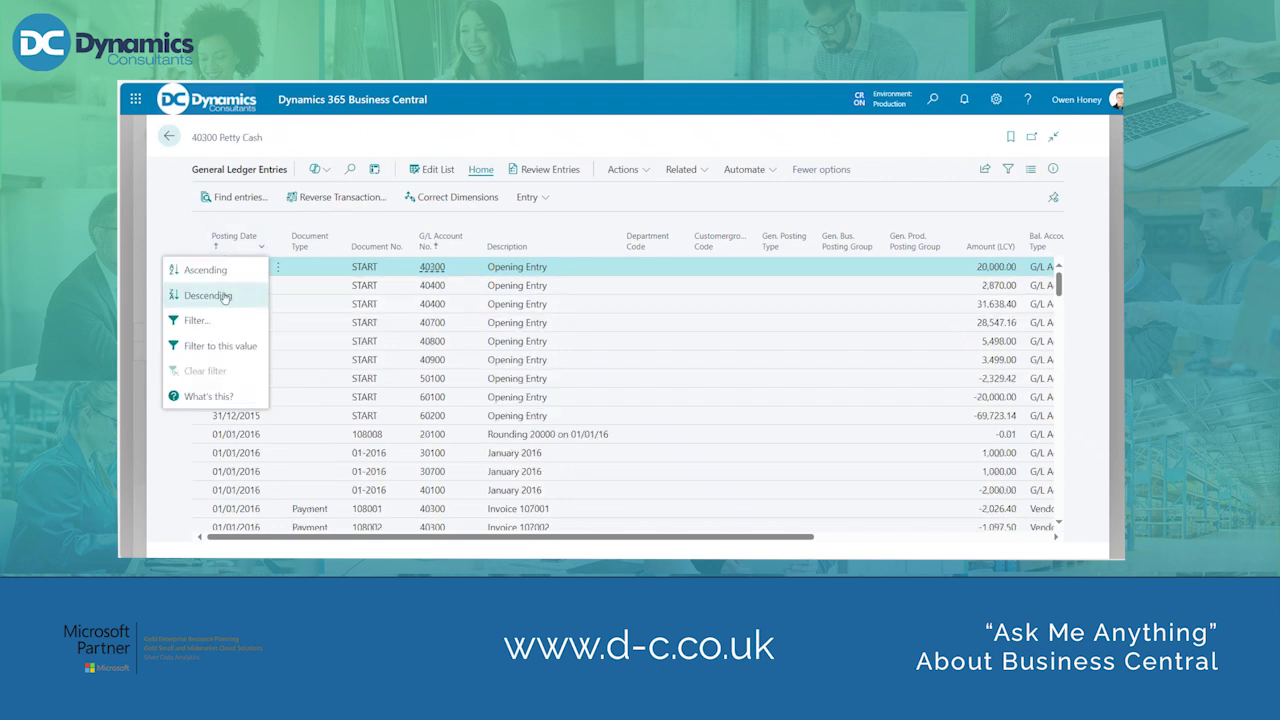
{"action": "left_click", "coordinate": [224, 296]}
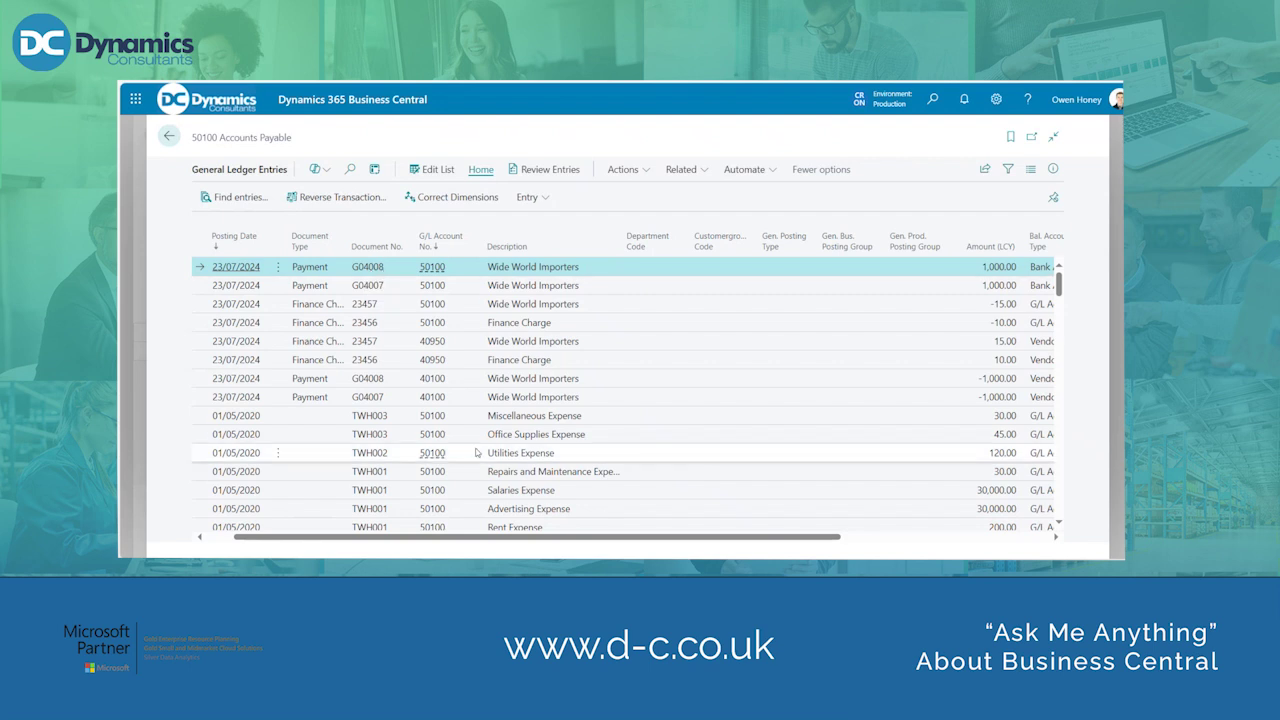
{"action": "left_click_drag", "start_coordinate": [446, 550], "coordinate": [642, 551]}
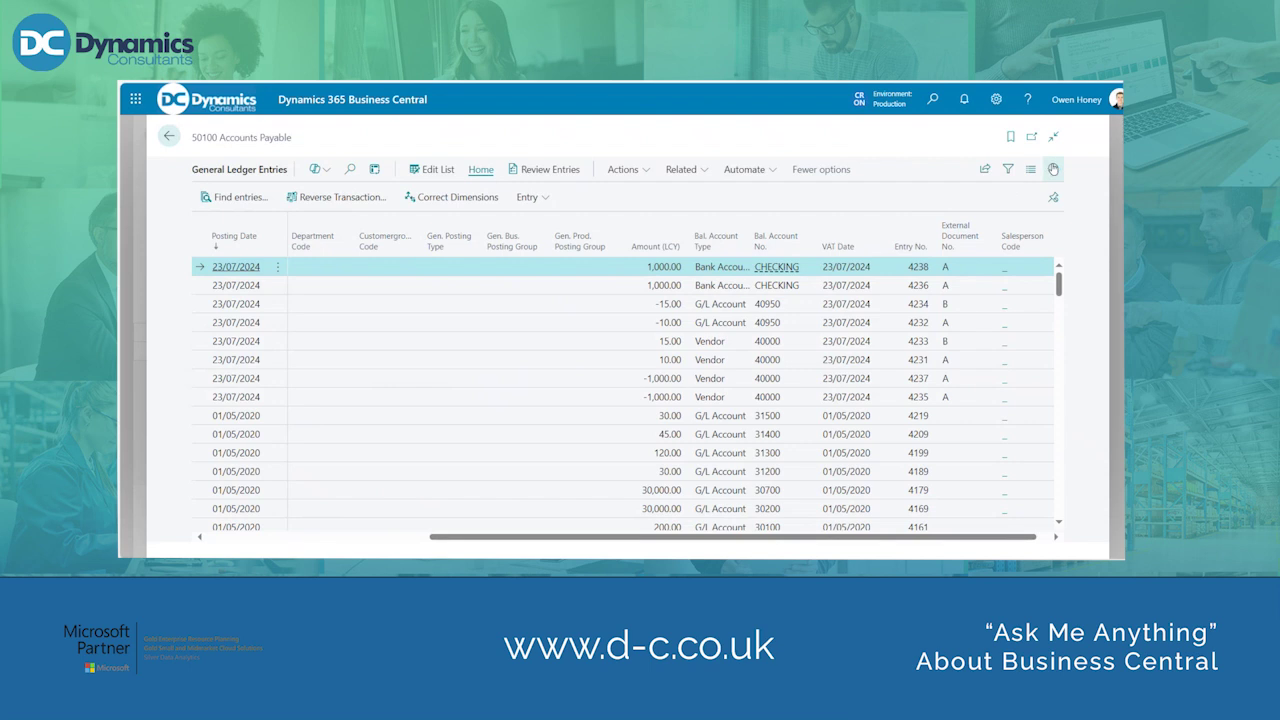
{"action": "left_click", "coordinate": [1053, 169]}
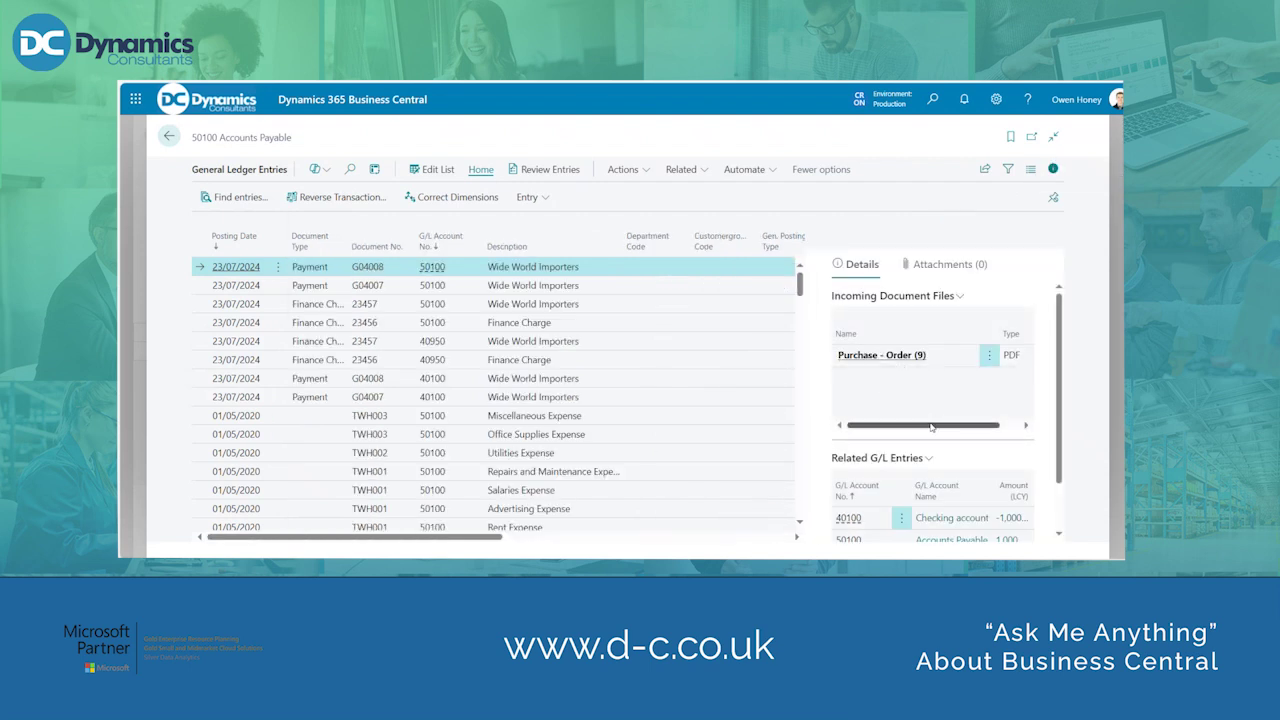
Open the Bank Account Ledger Entries page by searching 'bank account led'.
{"action": "left_click", "coordinate": [933, 101]}
{"action": "type", "text": "bank account led"}
{"action": "key", "text": "Down"}
{"action": "key", "text": "Return"}
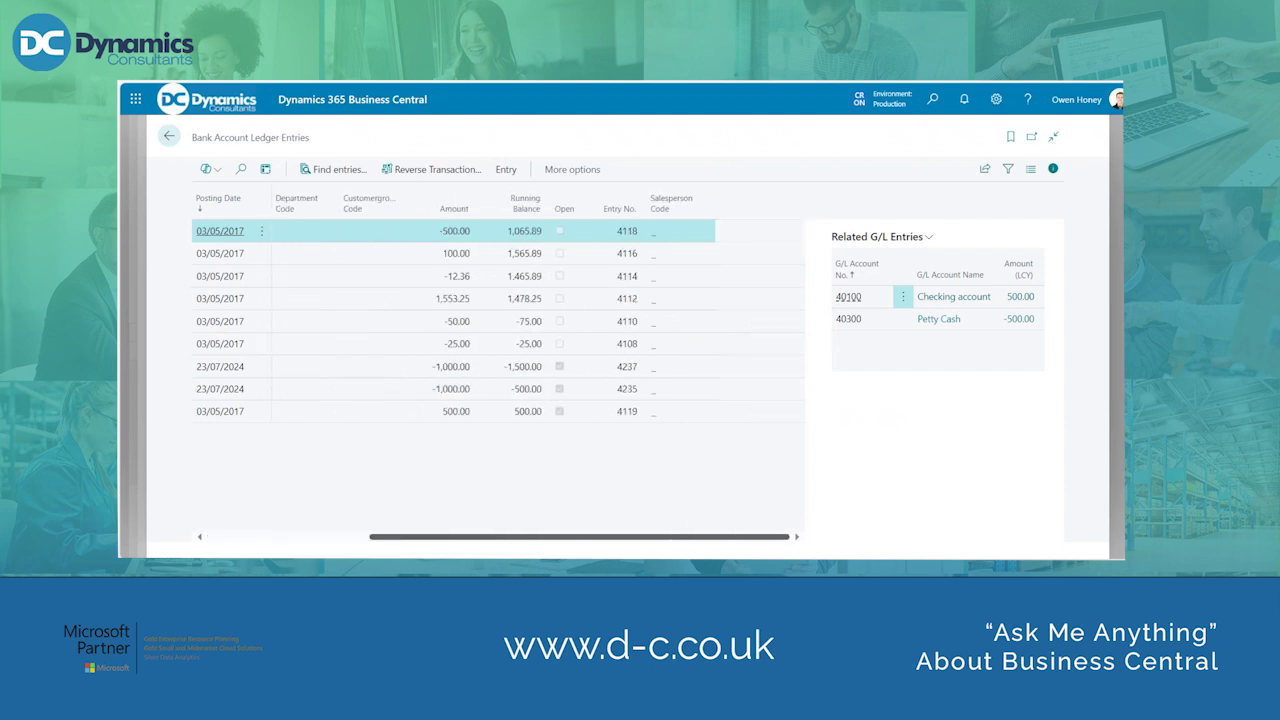
Select the G04008 CHECKING payment entry and sort Posting Date newest first.
{"action": "left_click", "coordinate": [300, 411]}
{"action": "left_click", "coordinate": [260, 366]}
{"action": "left_click", "coordinate": [227, 211]}
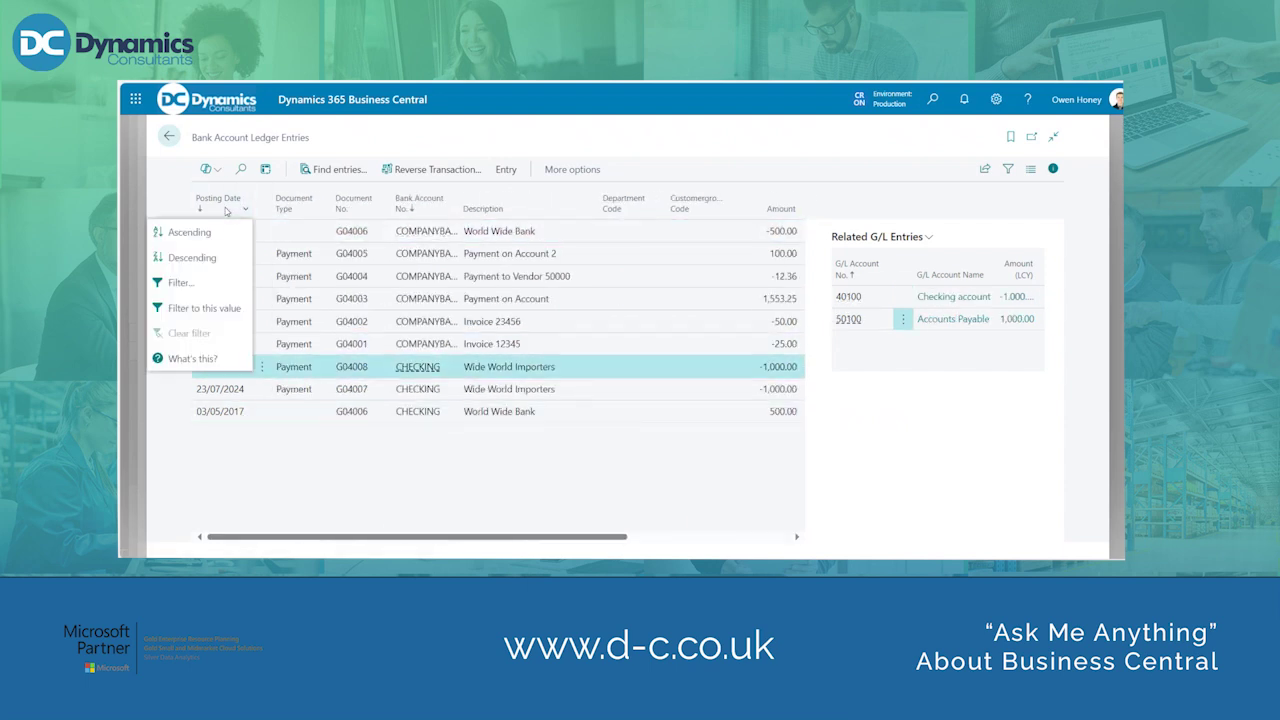
{"action": "left_click", "coordinate": [206, 258]}
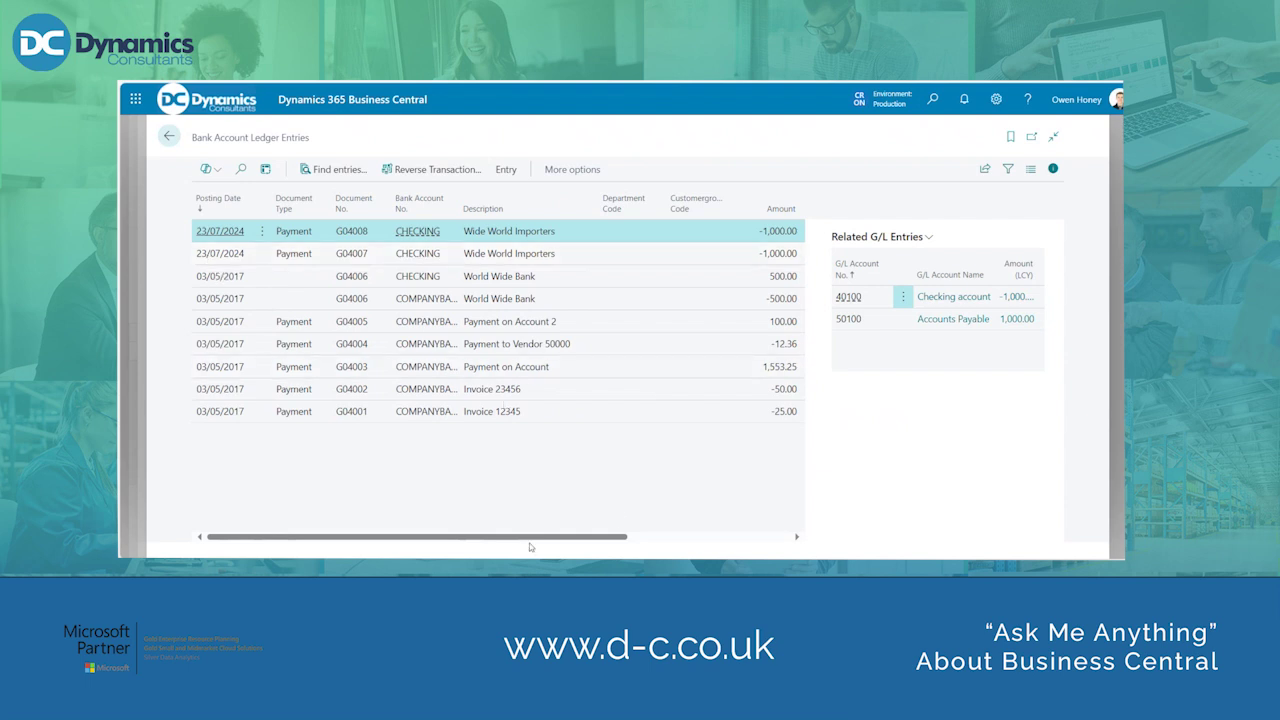
{"action": "left_click_drag", "start_coordinate": [535, 542], "coordinate": [572, 552]}
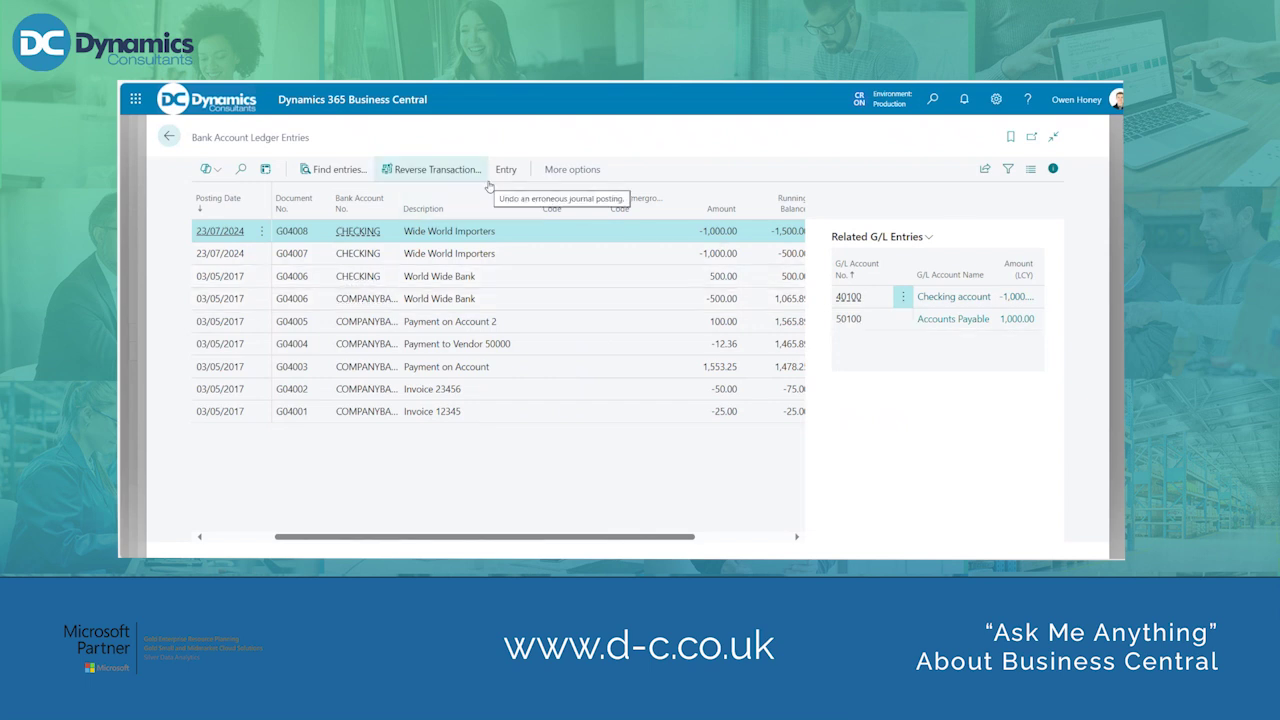
Use Find entries for G04008, review its two G/L entries, and return to the overview.
{"action": "left_click", "coordinate": [340, 170]}
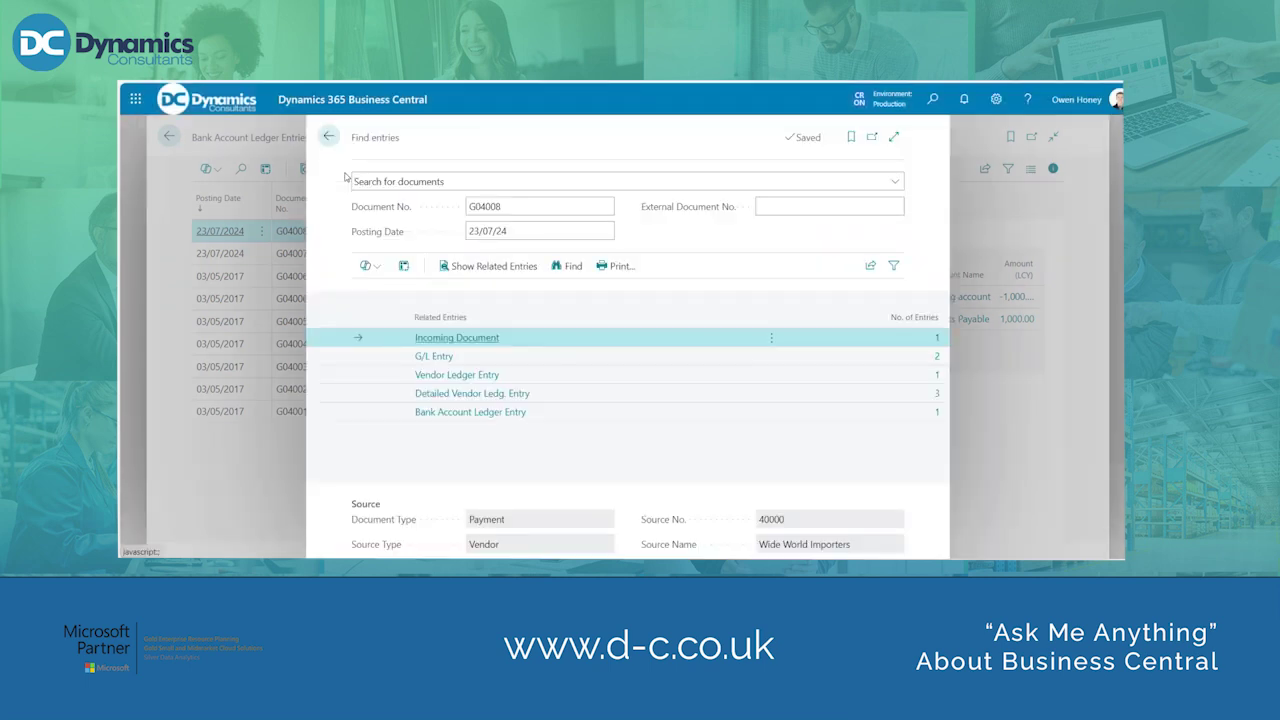
{"action": "left_click", "coordinate": [939, 358]}
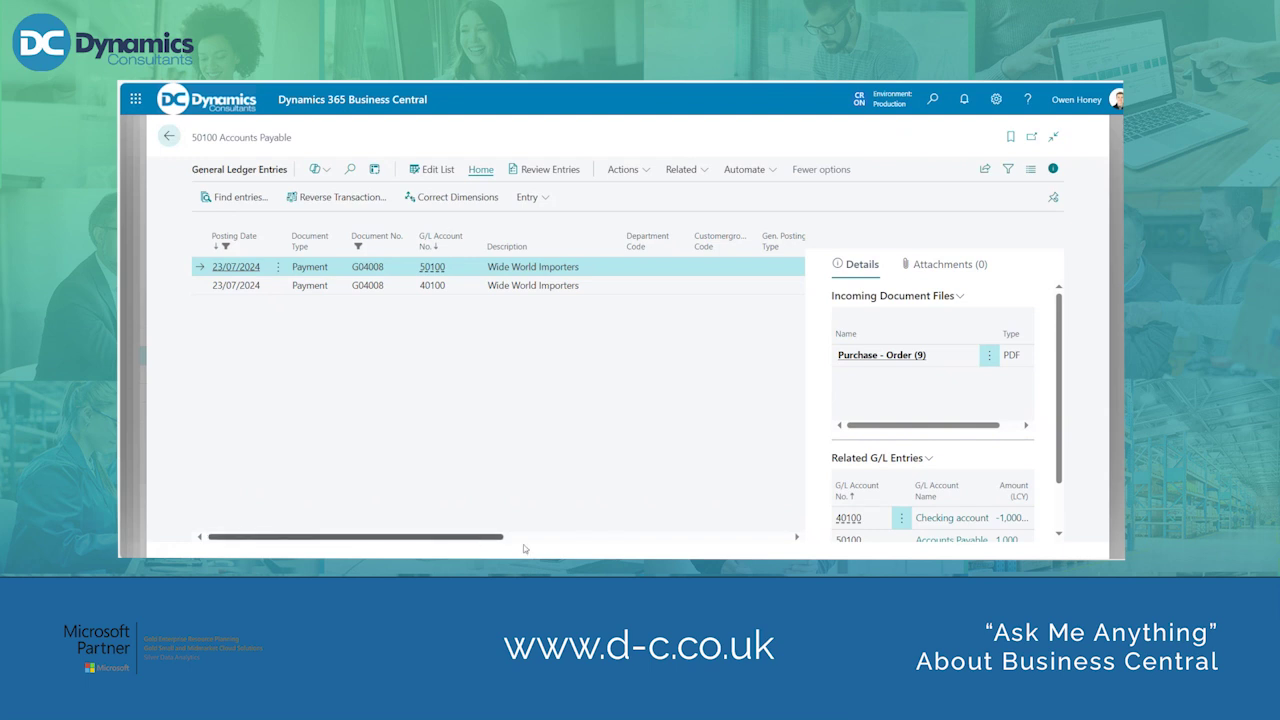
{"action": "scroll", "coordinate": [524, 549], "scroll_direction": "right", "scroll_amount": 5}
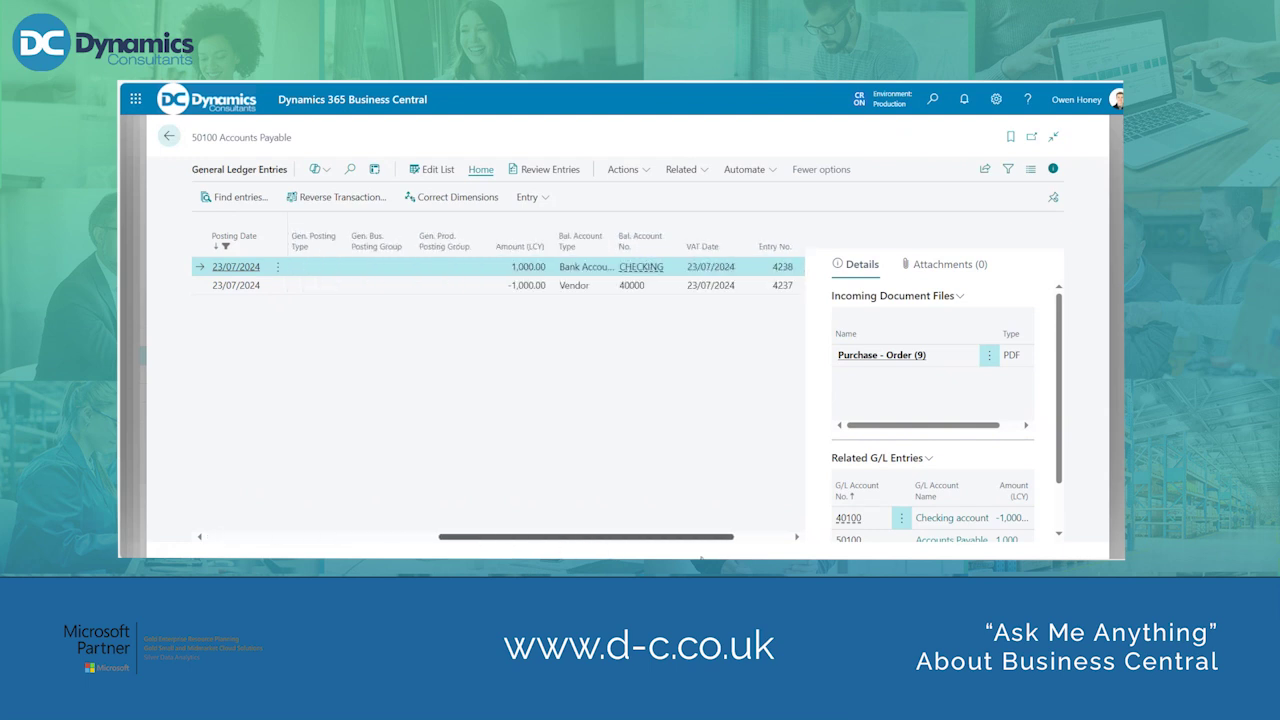
{"action": "scroll", "coordinate": [665, 558], "scroll_direction": "left", "scroll_amount": 5}
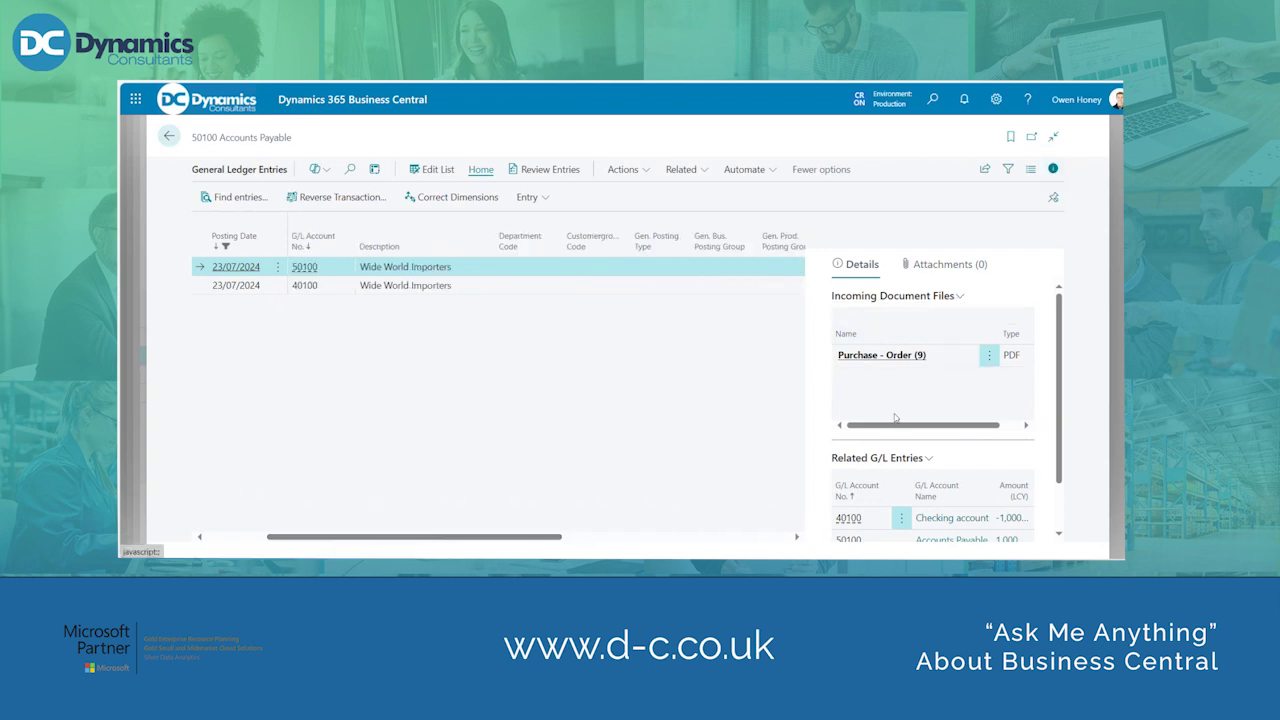
{"action": "mouse_move", "coordinate": [896, 426]}
{"action": "left_mouse_down"}
{"action": "mouse_move", "coordinate": [955, 440]}
{"action": "mouse_move", "coordinate": [873, 432]}
{"action": "left_mouse_up"}
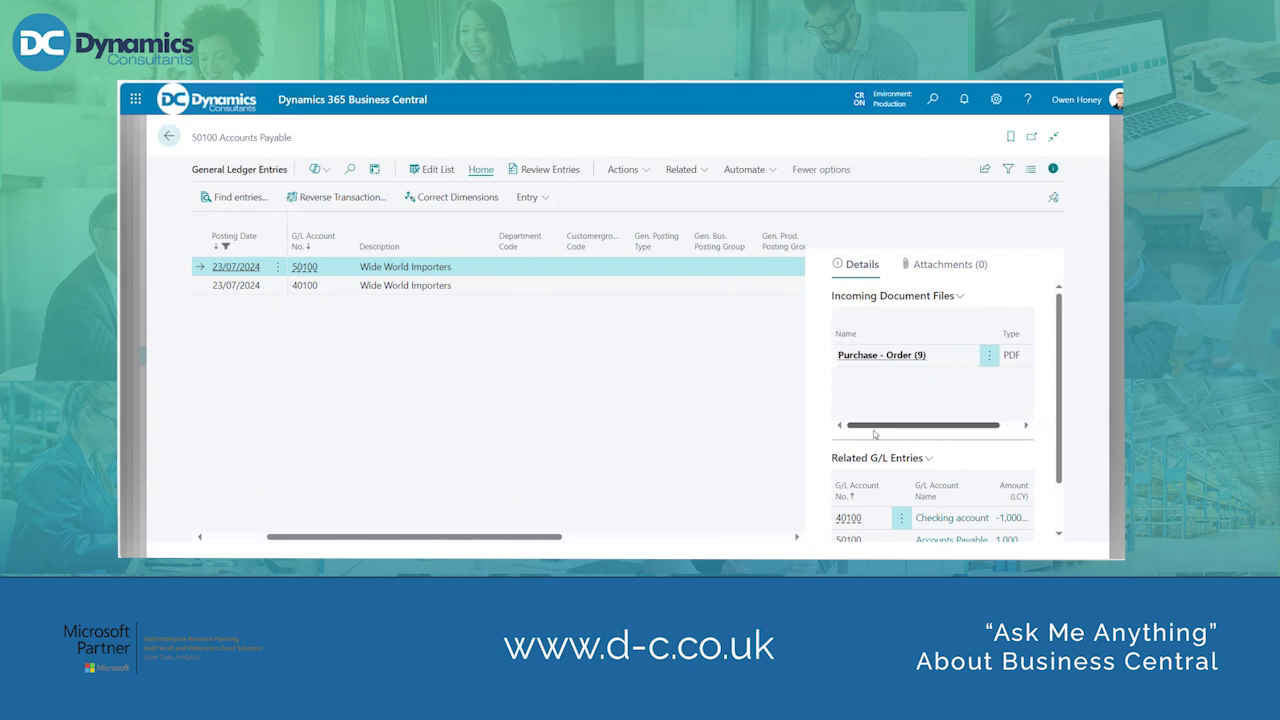
{"action": "left_click", "coordinate": [169, 136]}
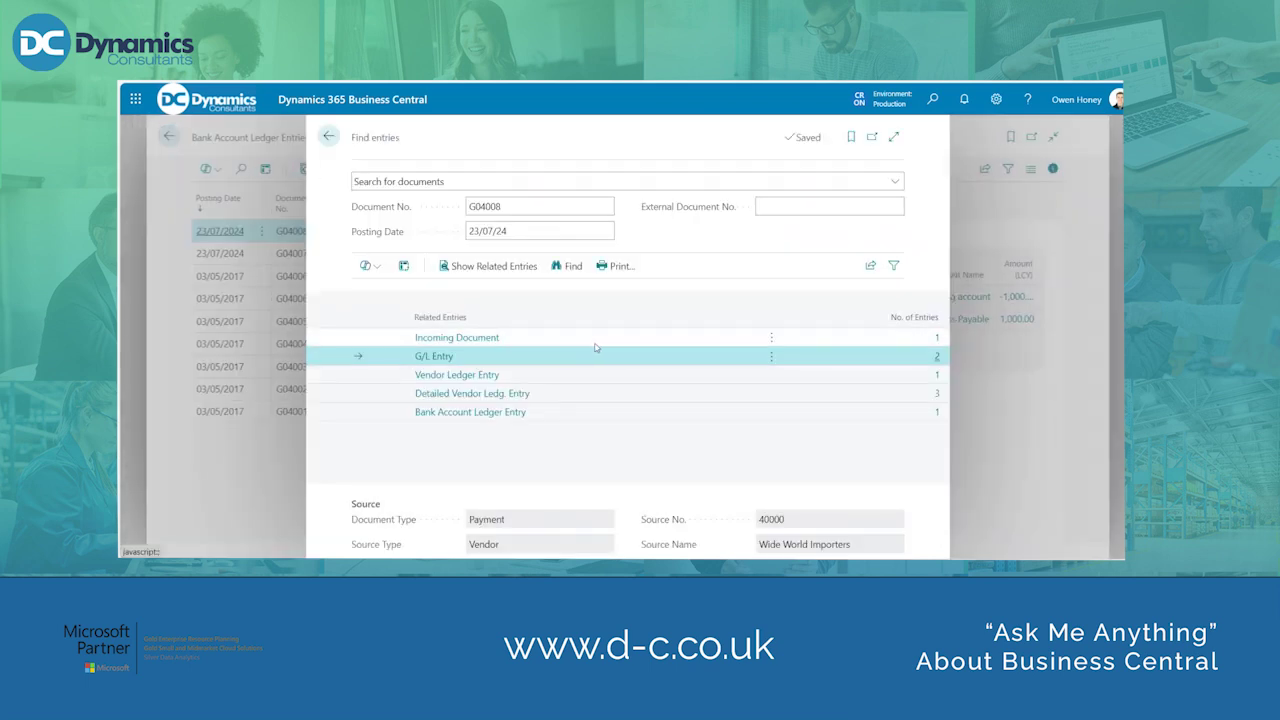
Open the incoming document Purchase - Order (9) linked to payment G04008 from Find entries.
{"action": "left_click", "coordinate": [683, 339]}
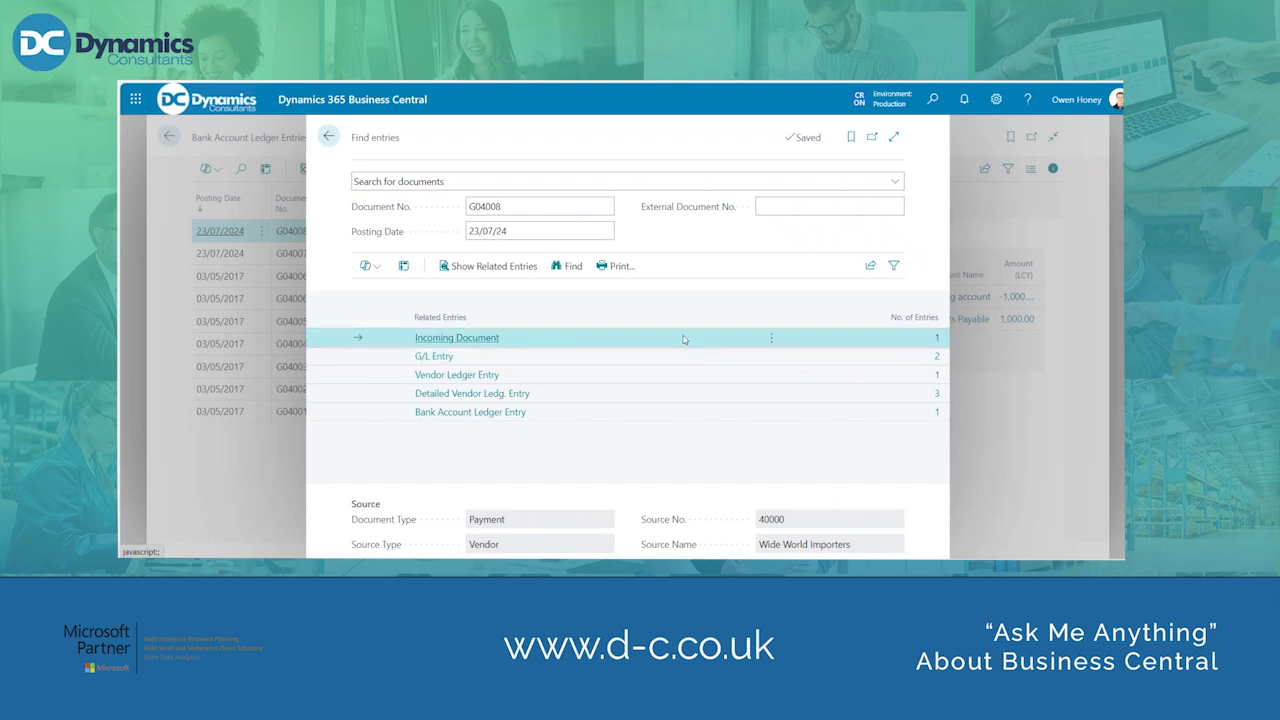
{"action": "left_click", "coordinate": [939, 339]}
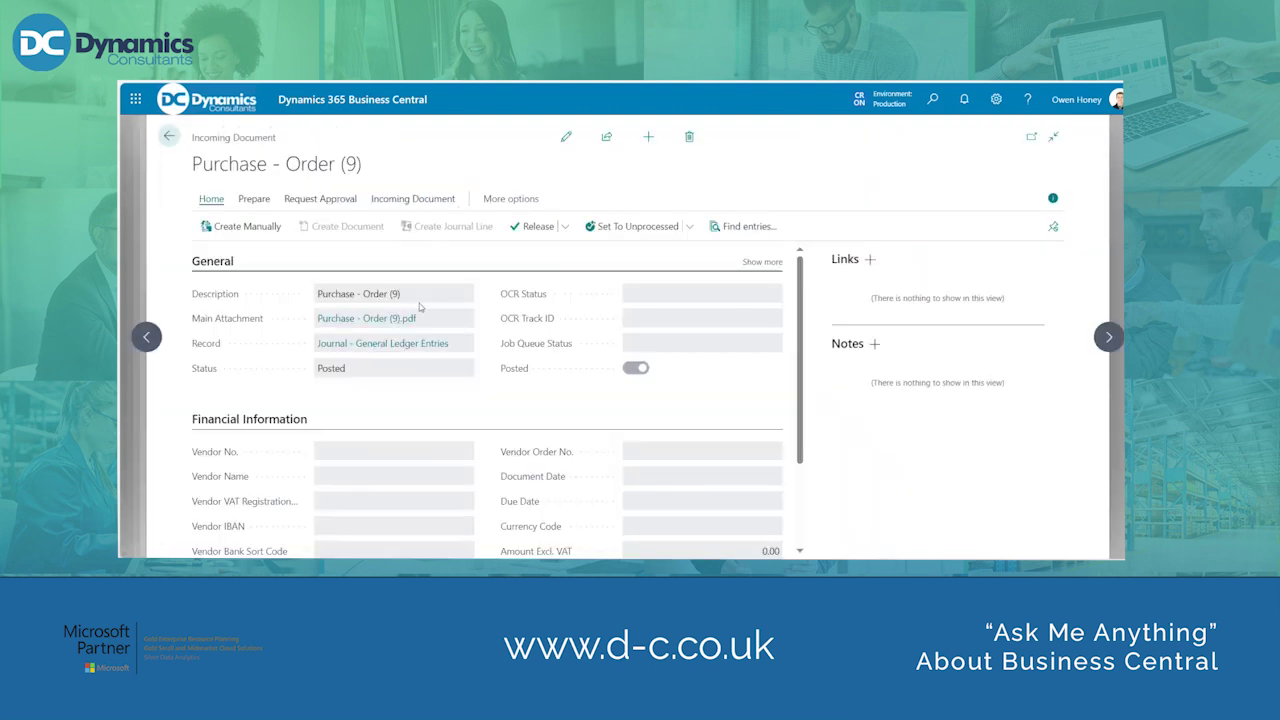